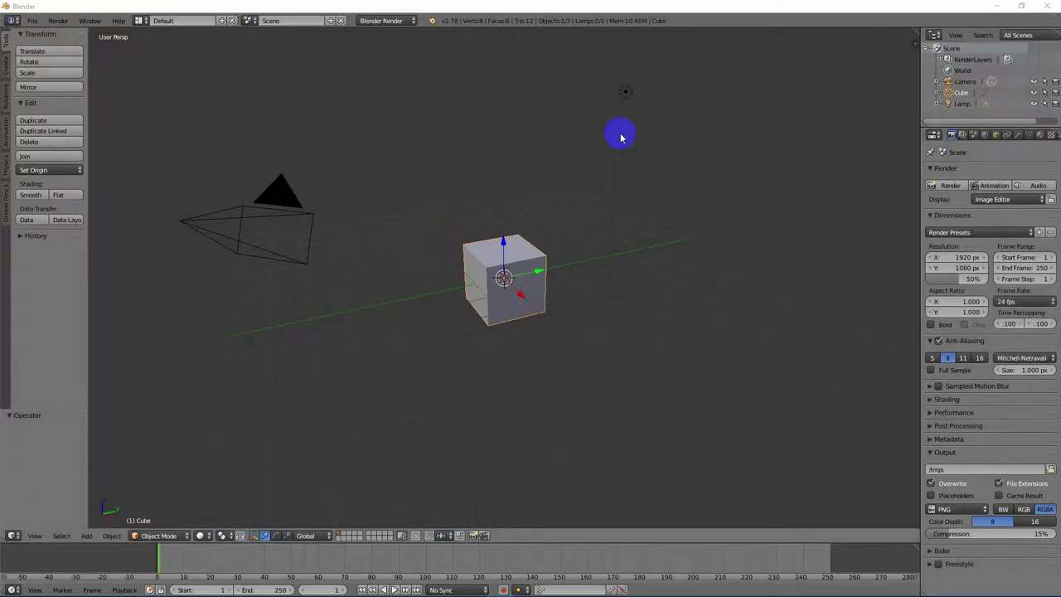
# - Delete the default cube and add a Monkey mesh in its place
pyautogui.rightClick(517, 259)
pyautogui.press('x')
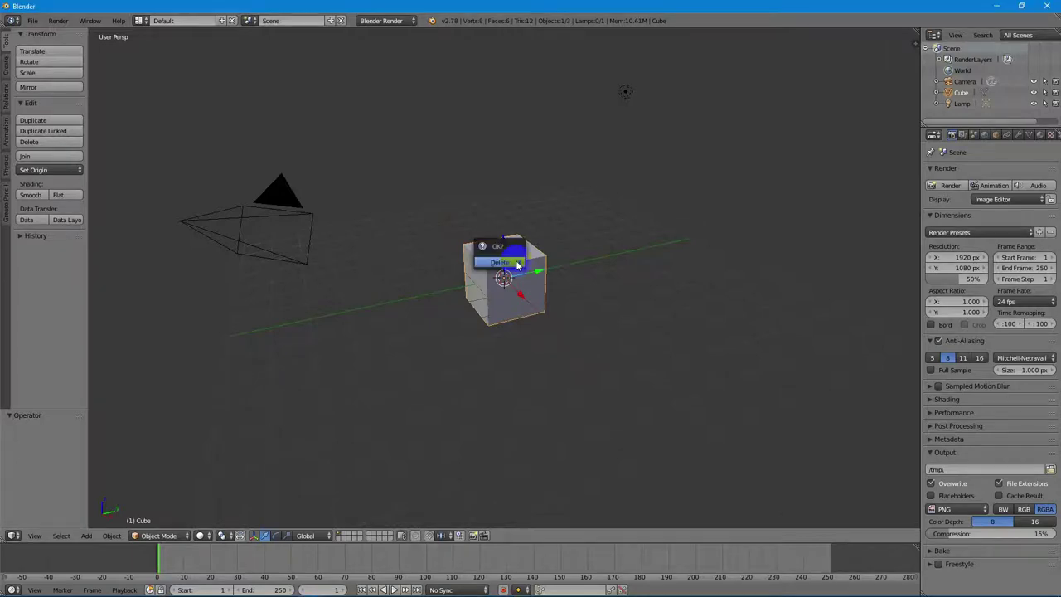
pyautogui.click(516, 265)
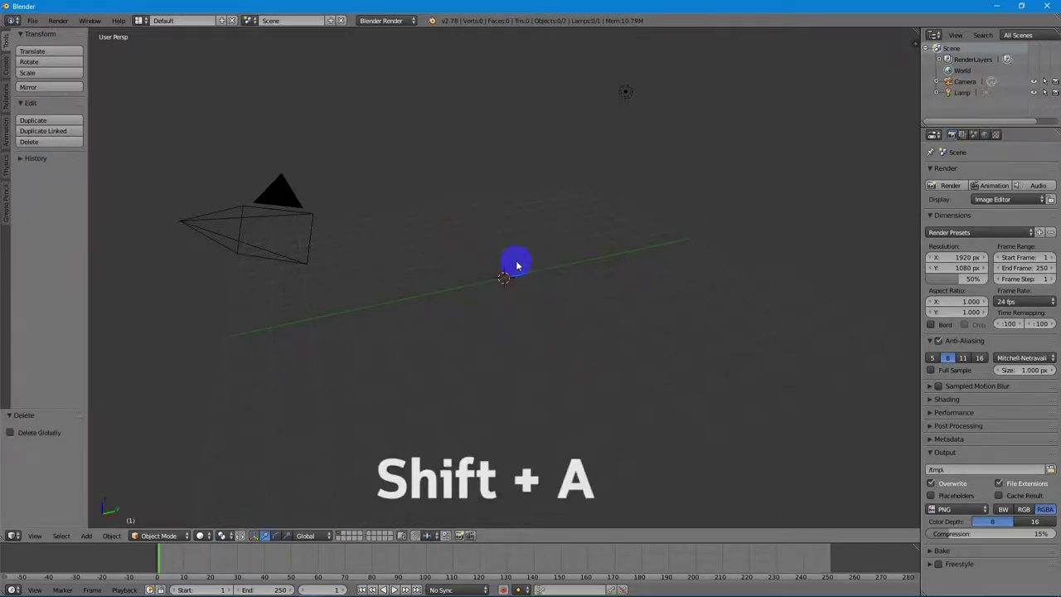
pyautogui.hotkey('shift', 'a')
pyautogui.moveTo(516, 263)
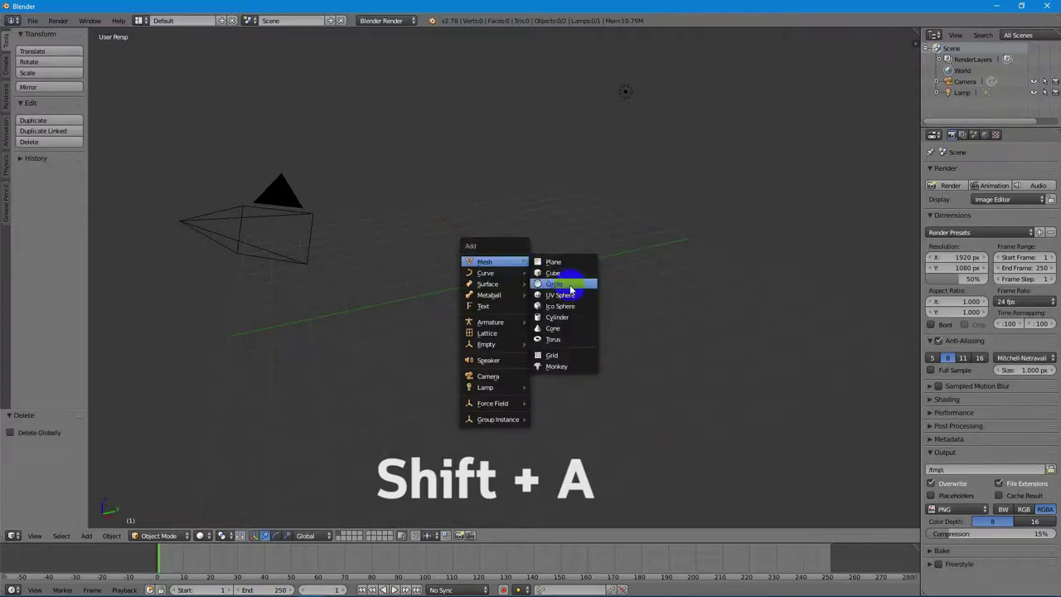
pyautogui.click(567, 367)
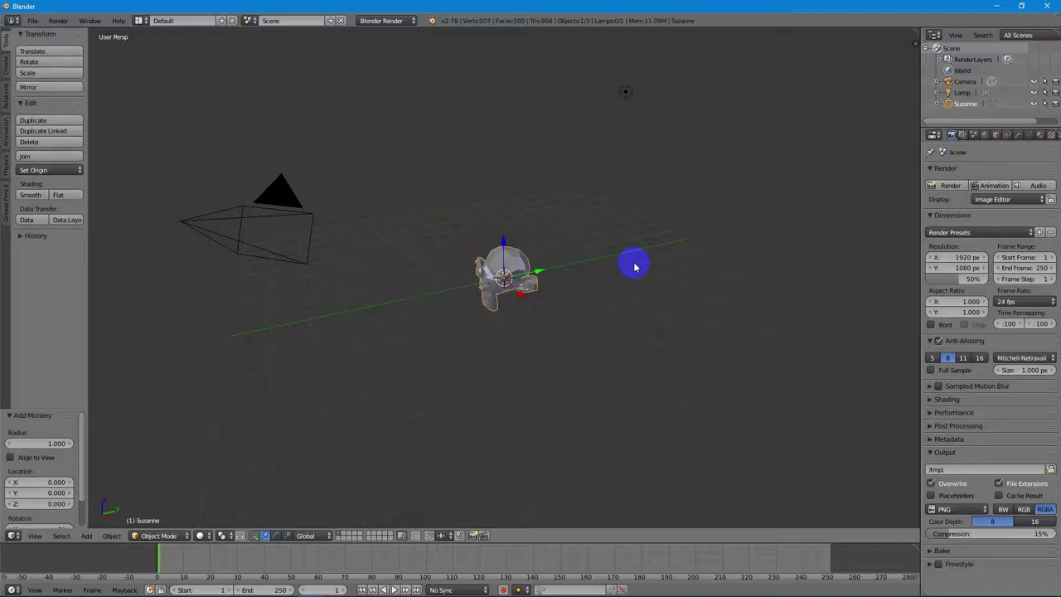
# - Move the monkey head up about 1.58 units along the Z axis
pyautogui.rightClick(502, 282)
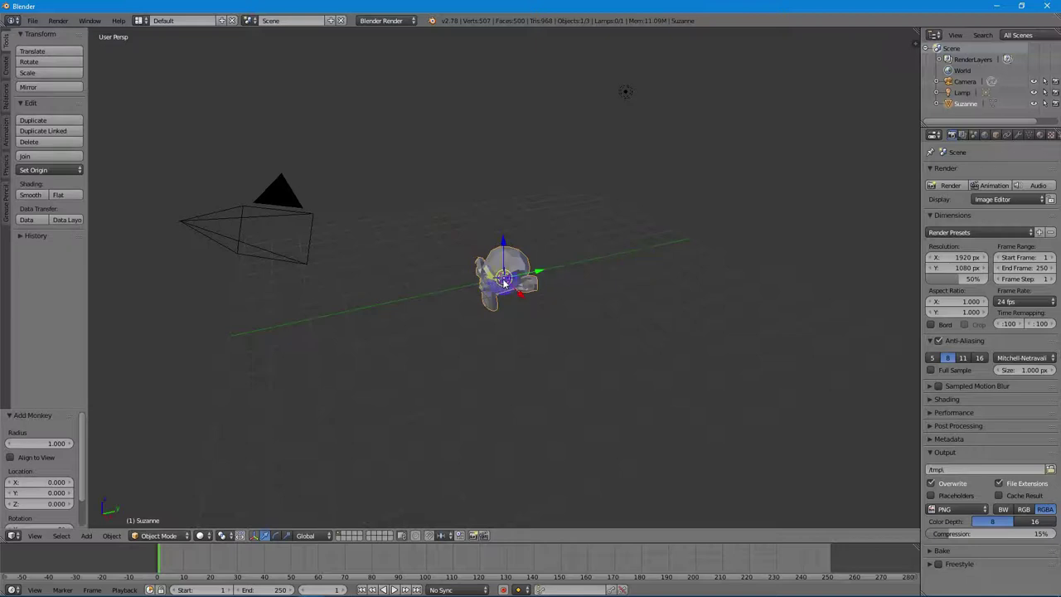
pyautogui.rightClick(515, 274)
pyautogui.rightClick(513, 262)
pyautogui.press('g')
pyautogui.press('z')
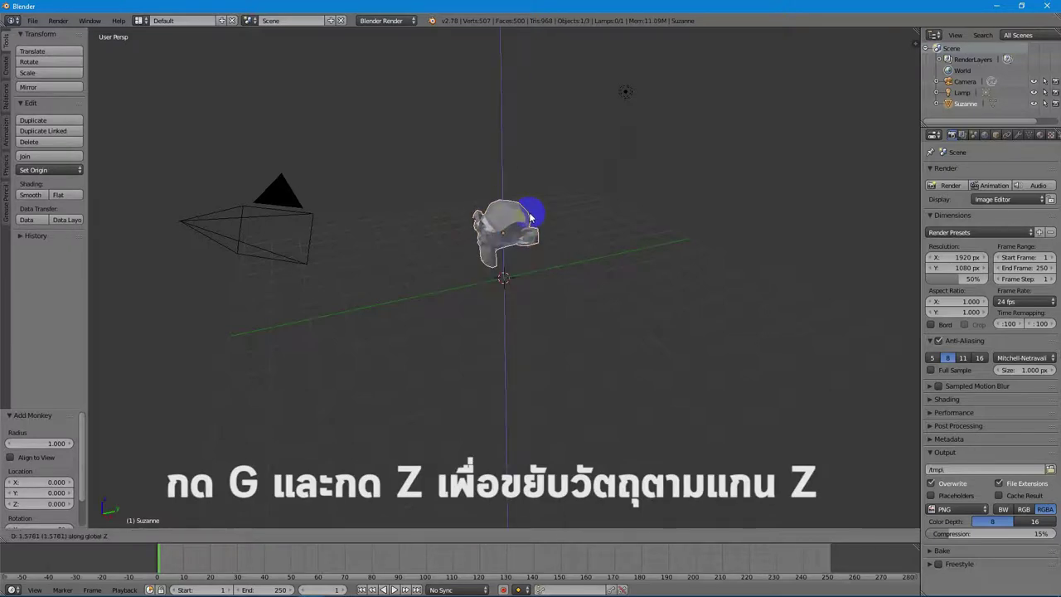
pyautogui.click(530, 217)
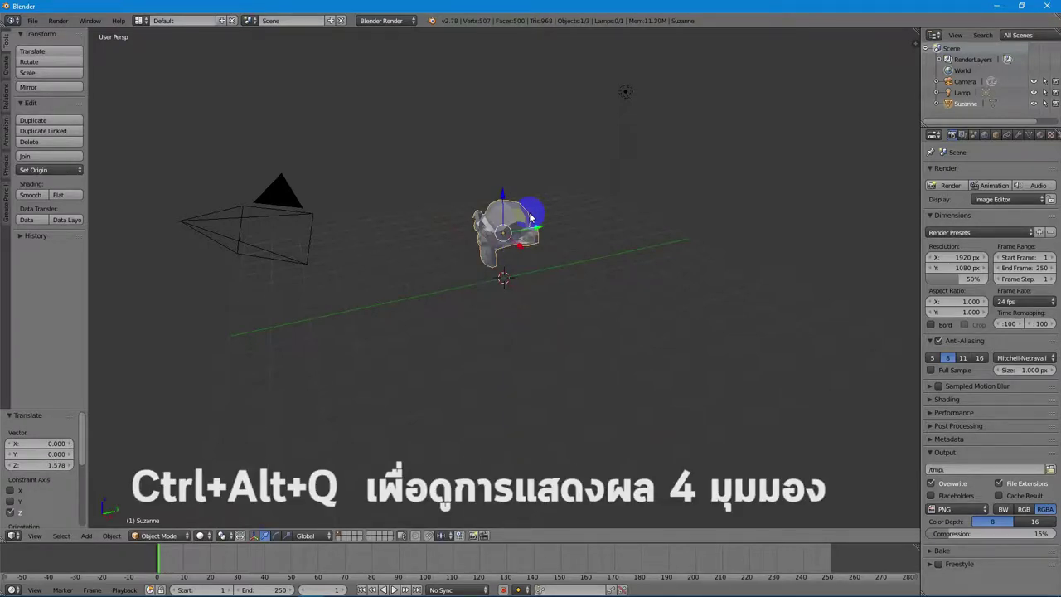
# - Show the scene in quad view and set its perspective view to look through the camera
pyautogui.hotkey('ctrl', 'alt', 'q')
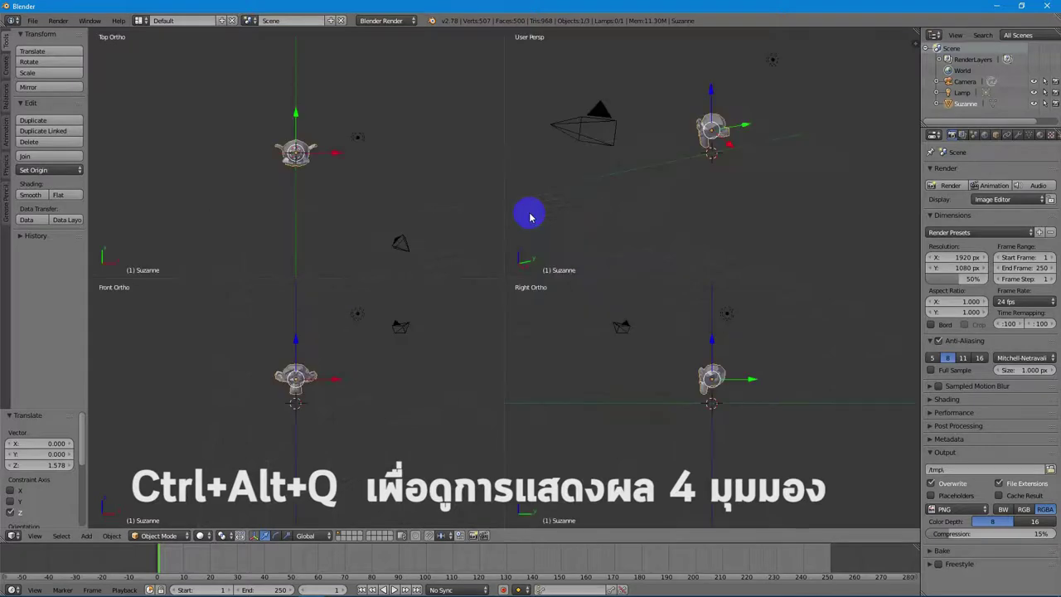
pyautogui.press('KP_0')
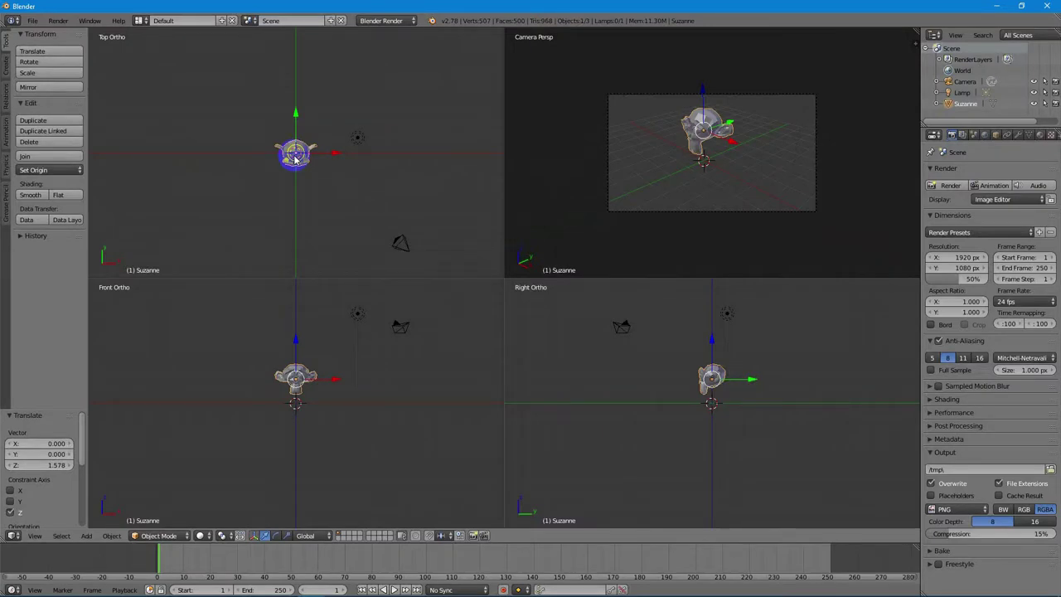
# - Add a Plane mesh as the ground and scale it up about 8.96 times
pyautogui.hotkey('shift', 'a')
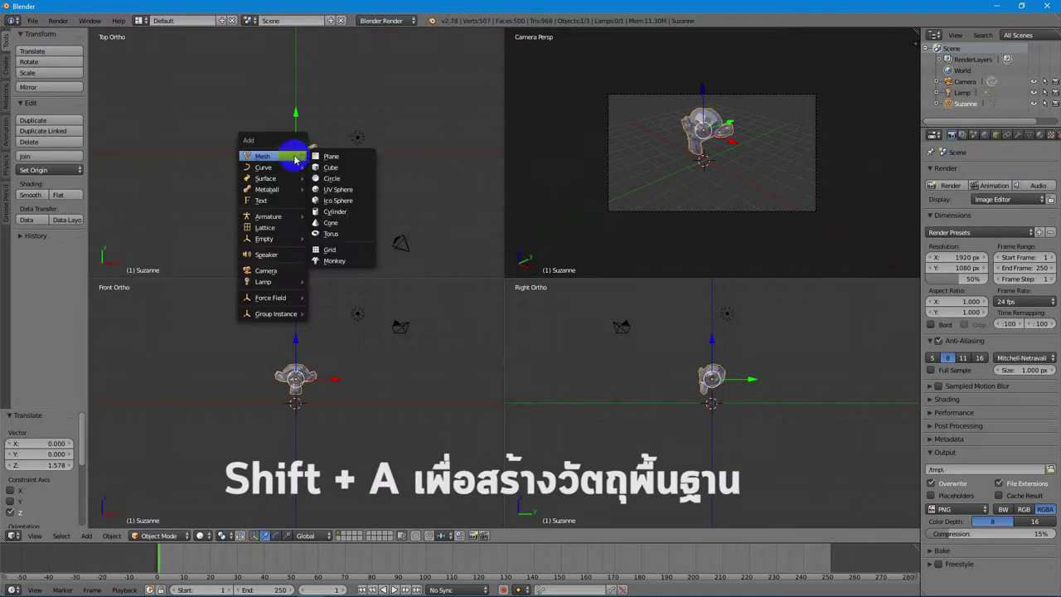
pyautogui.click(323, 156)
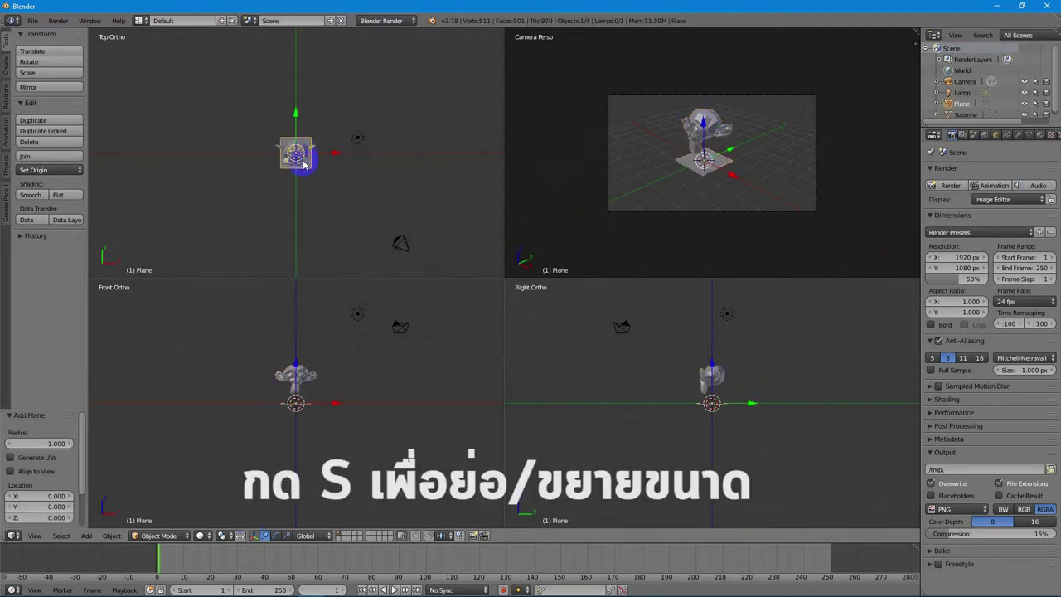
pyautogui.press('s')
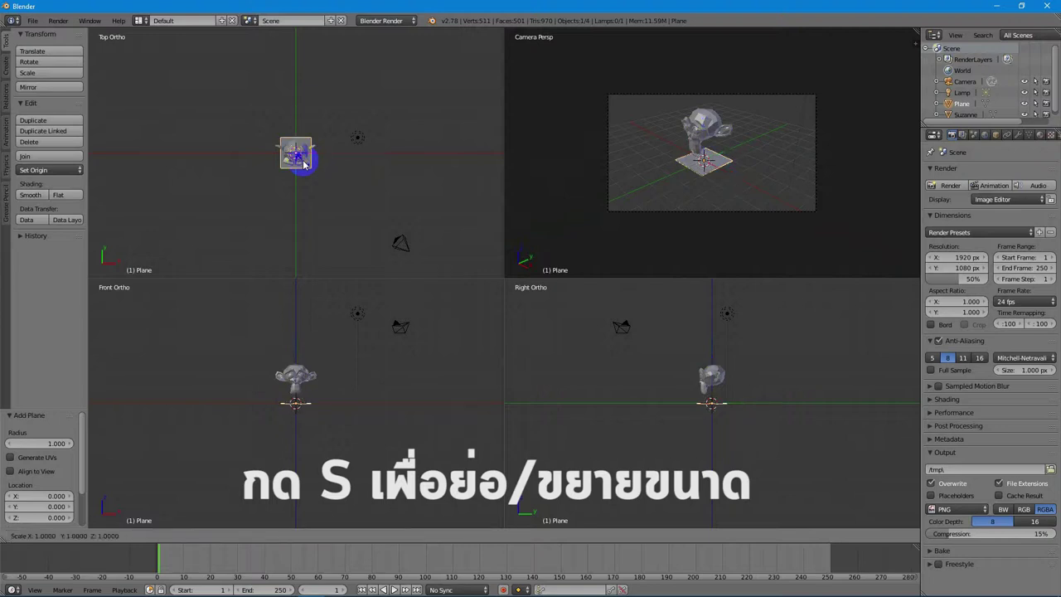
pyautogui.click(372, 220)
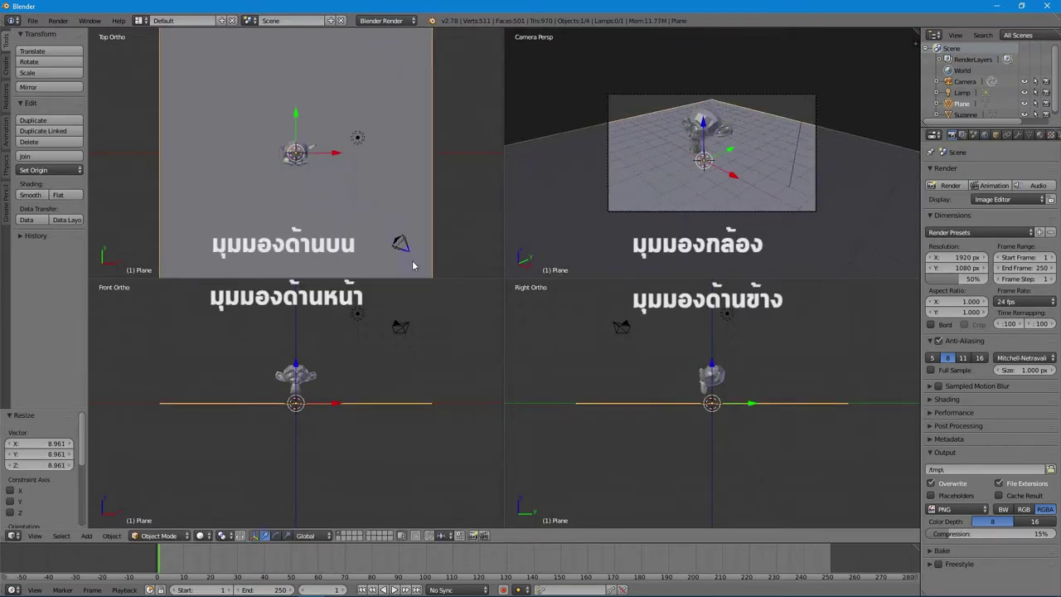
# - Move the ground plane about -3.82 units in X and 4.51 units in Y in the top view
pyautogui.press('g')
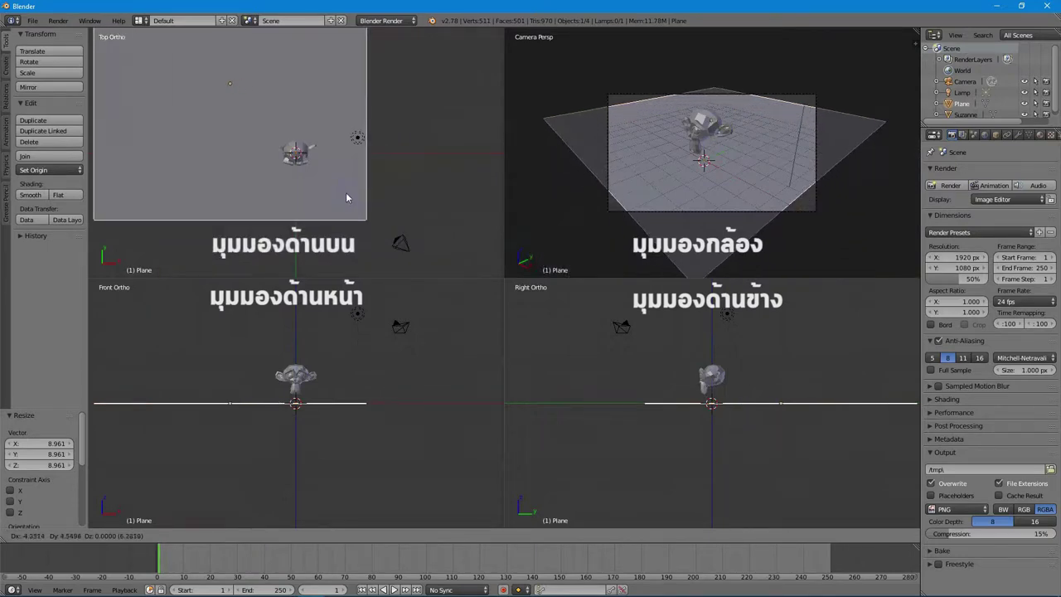
pyautogui.click(354, 197)
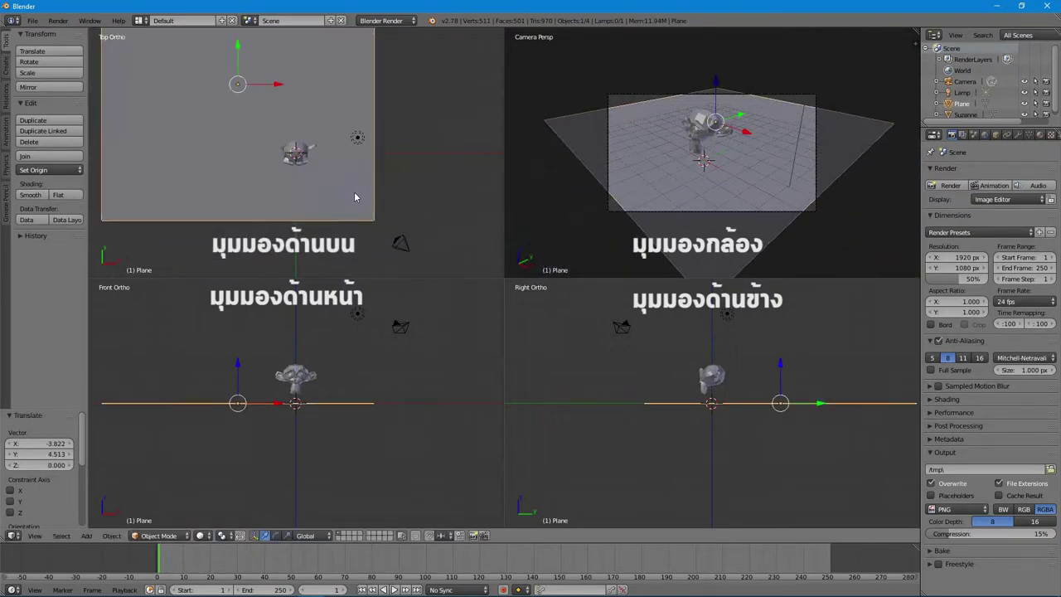
pyautogui.click(386, 217)
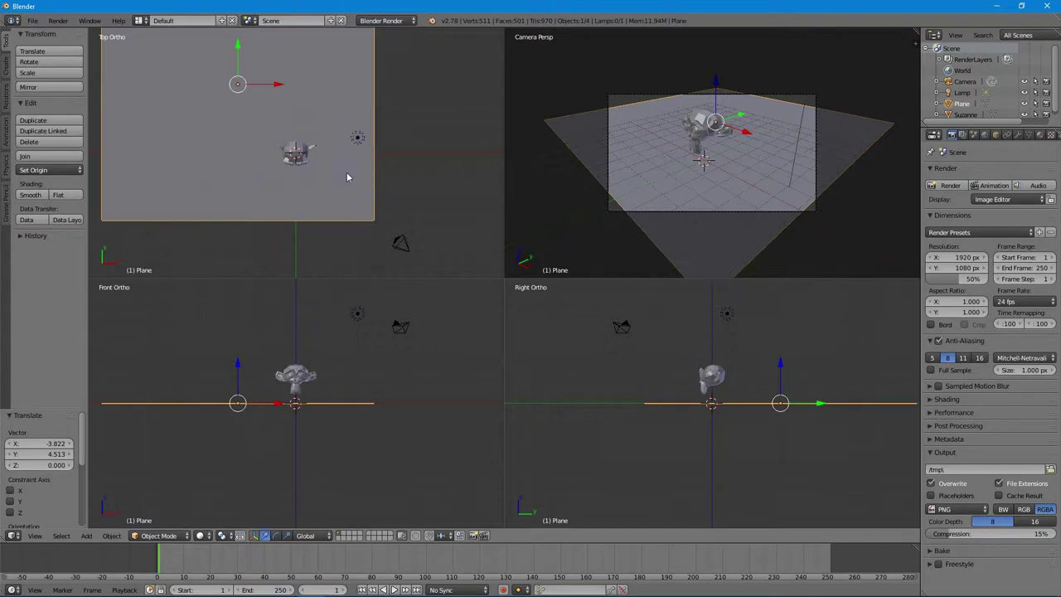
# - Change the viewport shading to Material
pyautogui.click(240, 524)
pyautogui.click(261, 517)
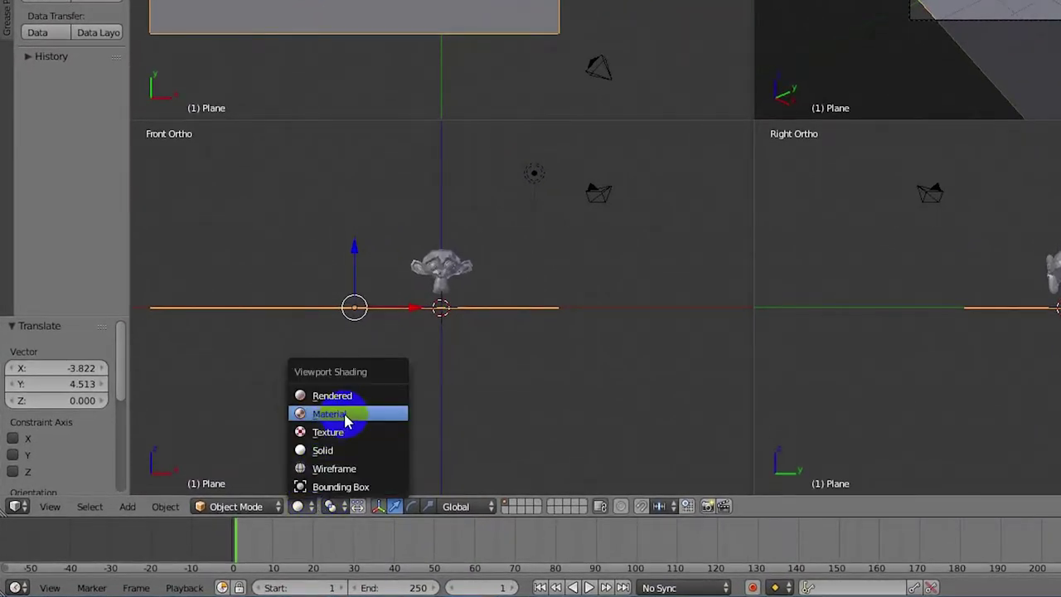
pyautogui.click(301, 441)
# - Duplicate the lamp about -9.57 in X and -1.86 in Y, and duplicate that copy about 6.52 in X and -4.11 in Y
pyautogui.rightClick(359, 138)
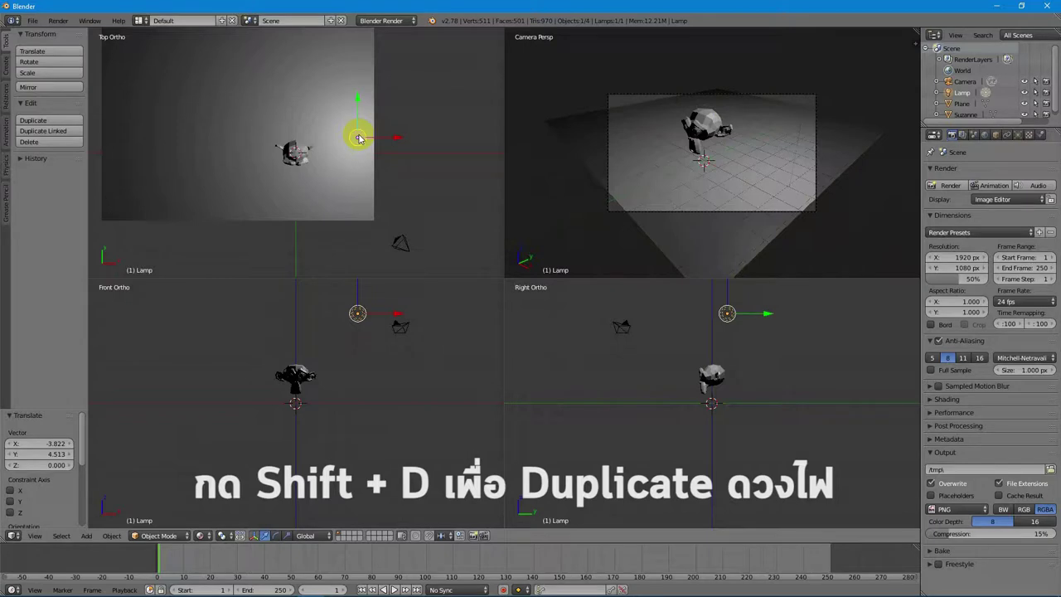
pyautogui.hotkey('shift', 'd')
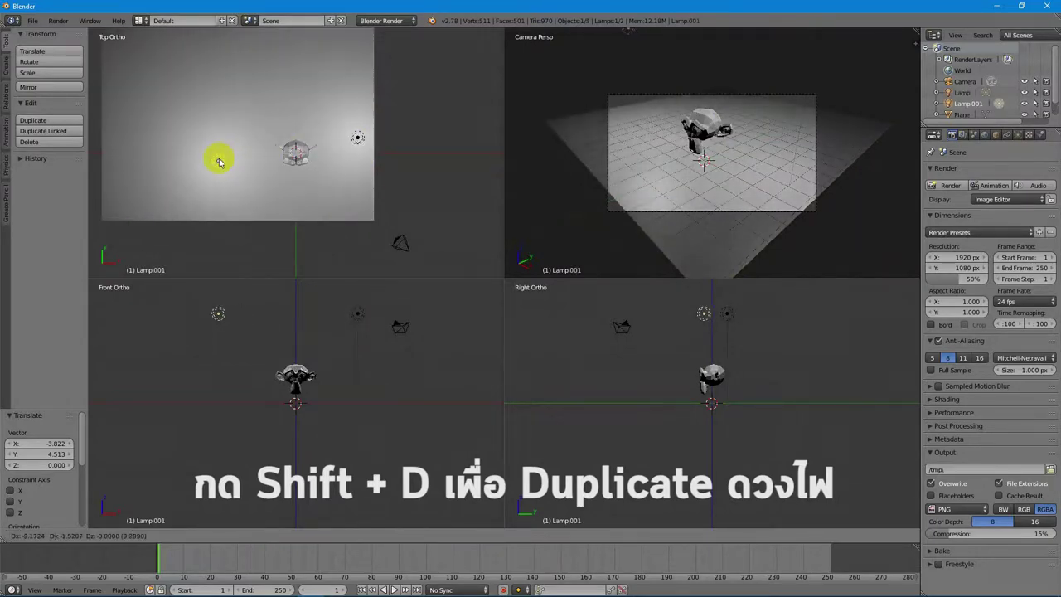
pyautogui.click(214, 166)
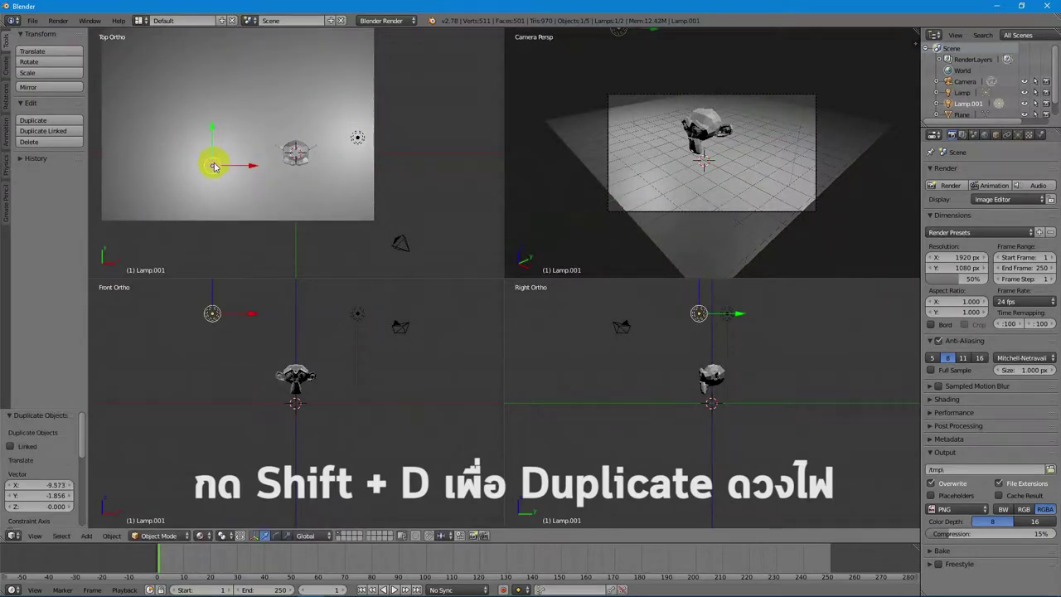
pyautogui.hotkey('shift', 'd')
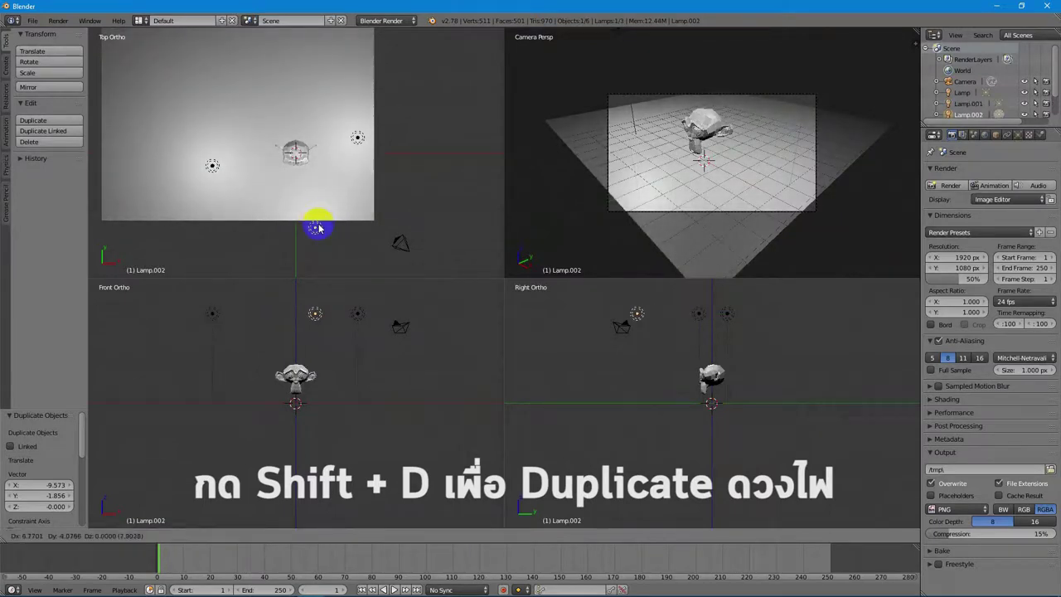
pyautogui.click(313, 229)
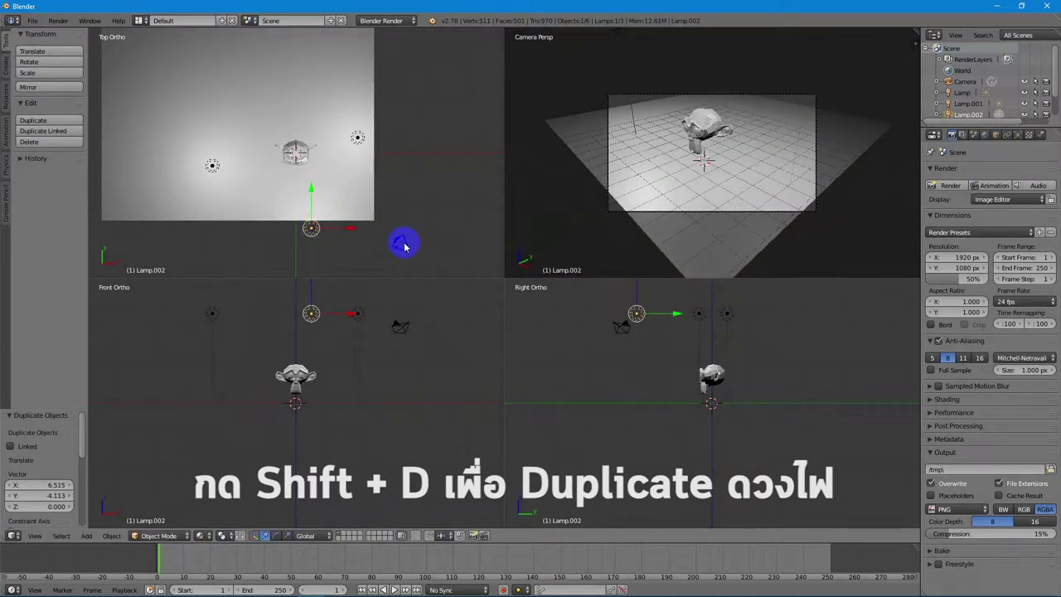
# - Scale the monkey head up uniformly about 2.71 times
pyautogui.rightClick(295, 153)
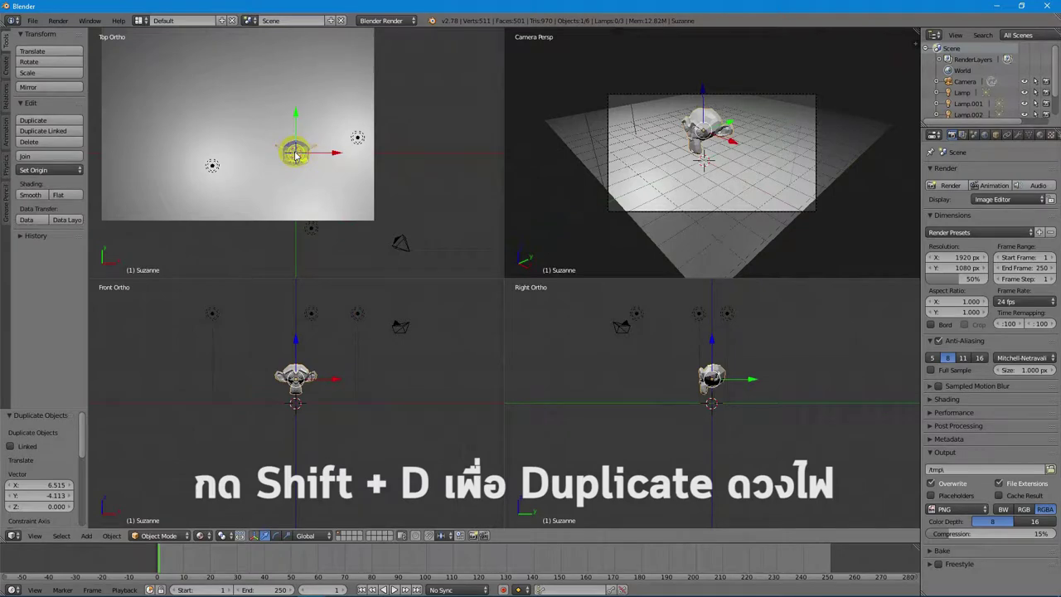
pyautogui.press('s')
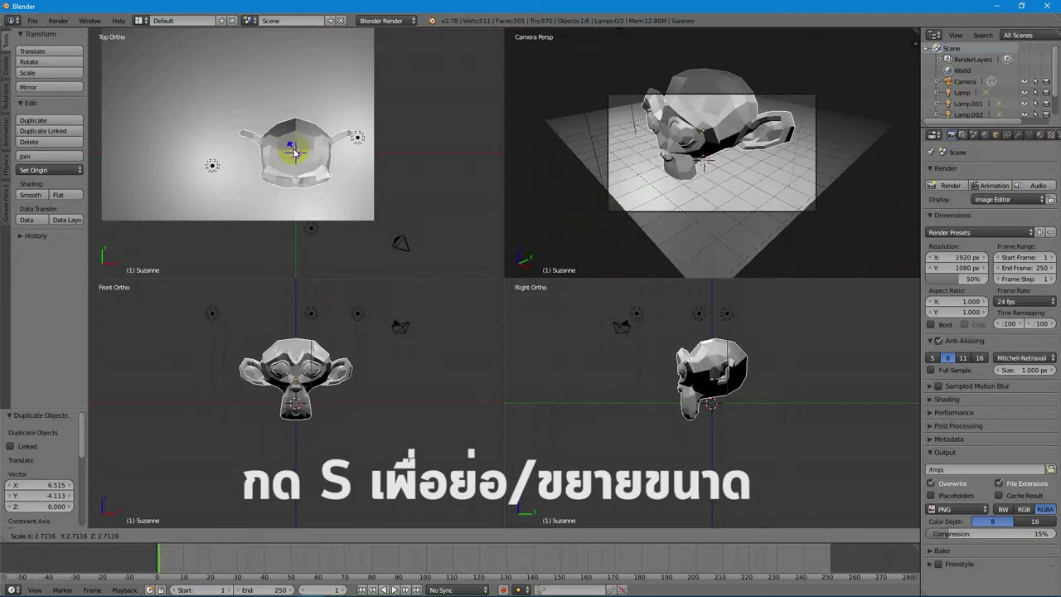
pyautogui.click(295, 152)
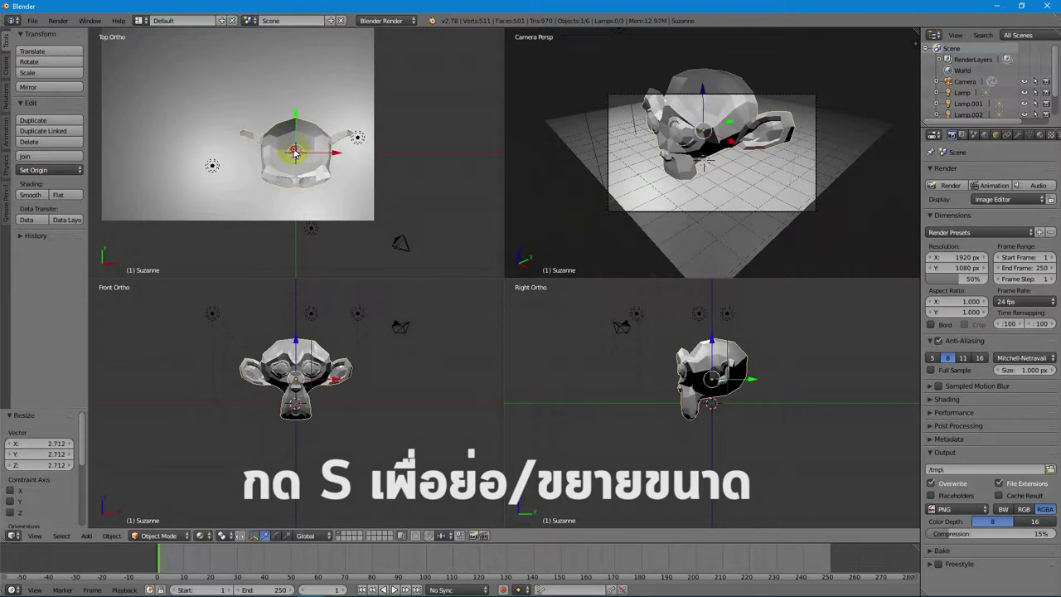
# - Raise the enlarged monkey head about 1.67 units along the Z axis so it sits above the plane
pyautogui.rightClick(406, 246)
pyautogui.rightClick(332, 352)
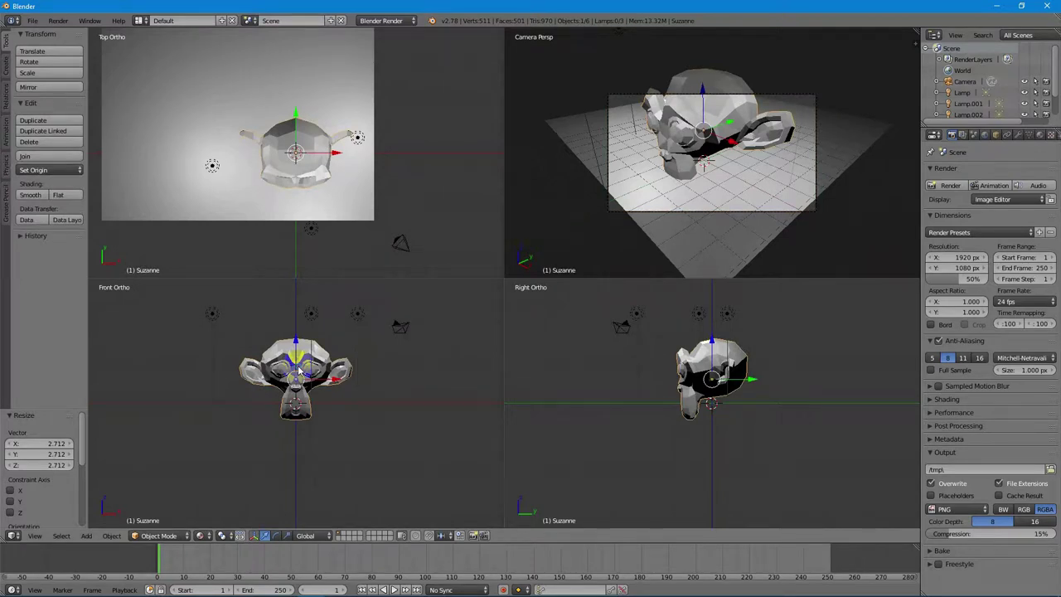
pyautogui.press('g')
pyautogui.press('z')
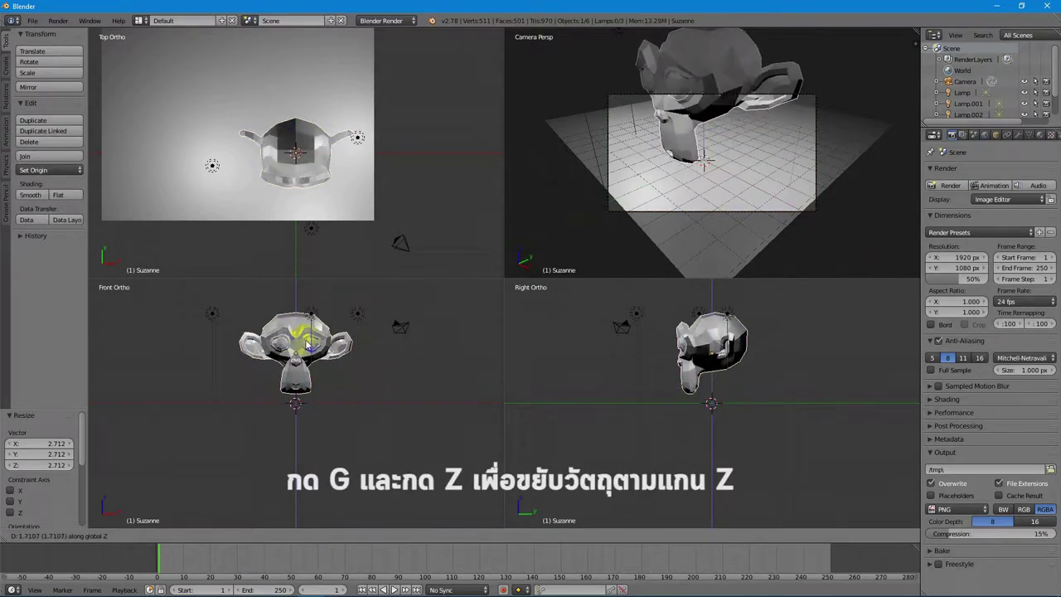
pyautogui.click(308, 341)
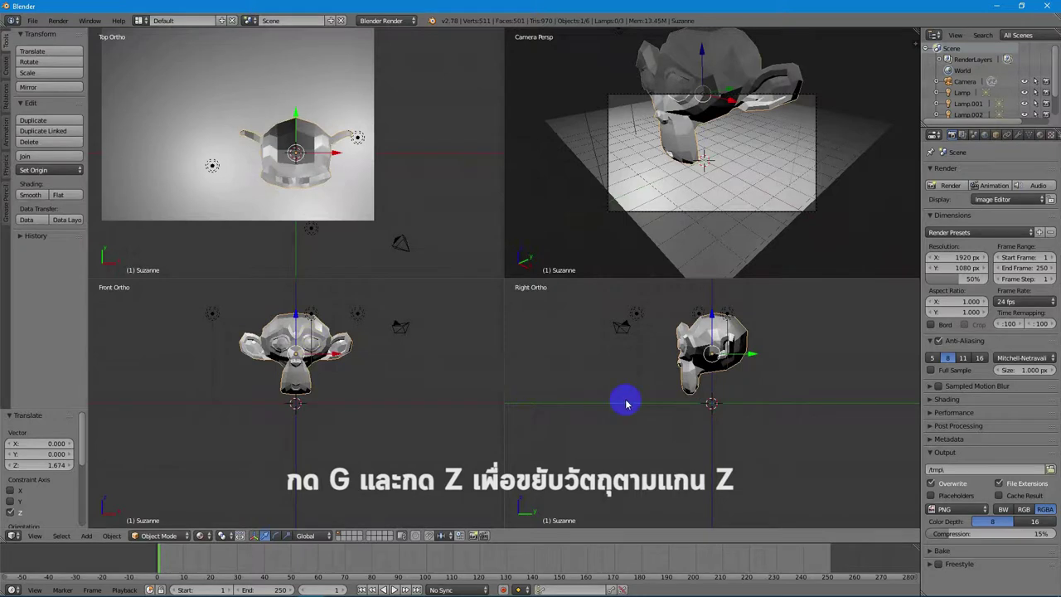
# - Move the camera about -5.47 units in Y and 5.22 units in Z in the right view
pyautogui.scroll(-2, 635, 407)
pyautogui.rightClick(656, 361)
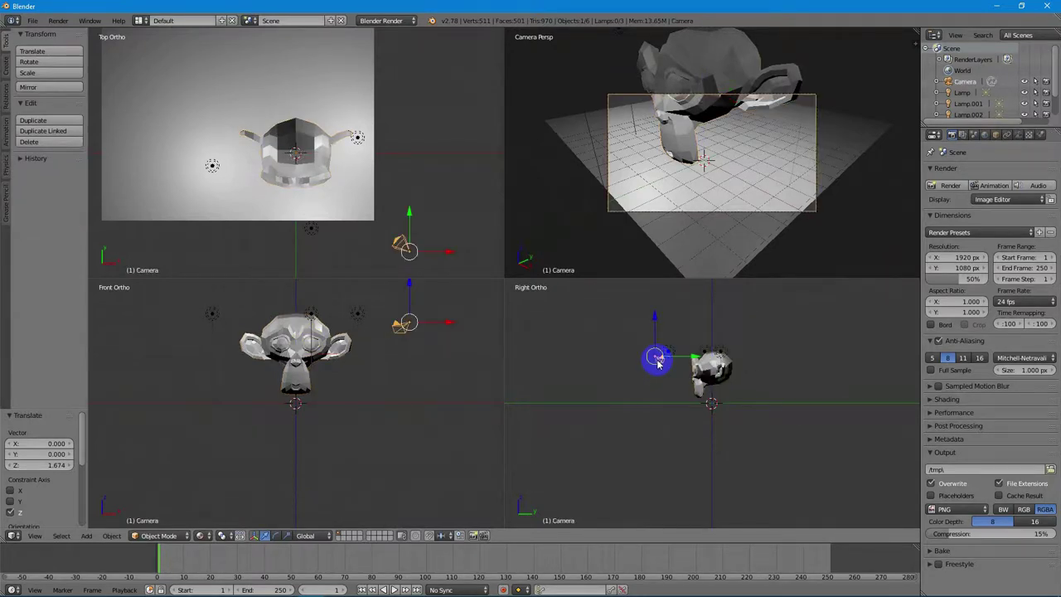
pyautogui.press('g')
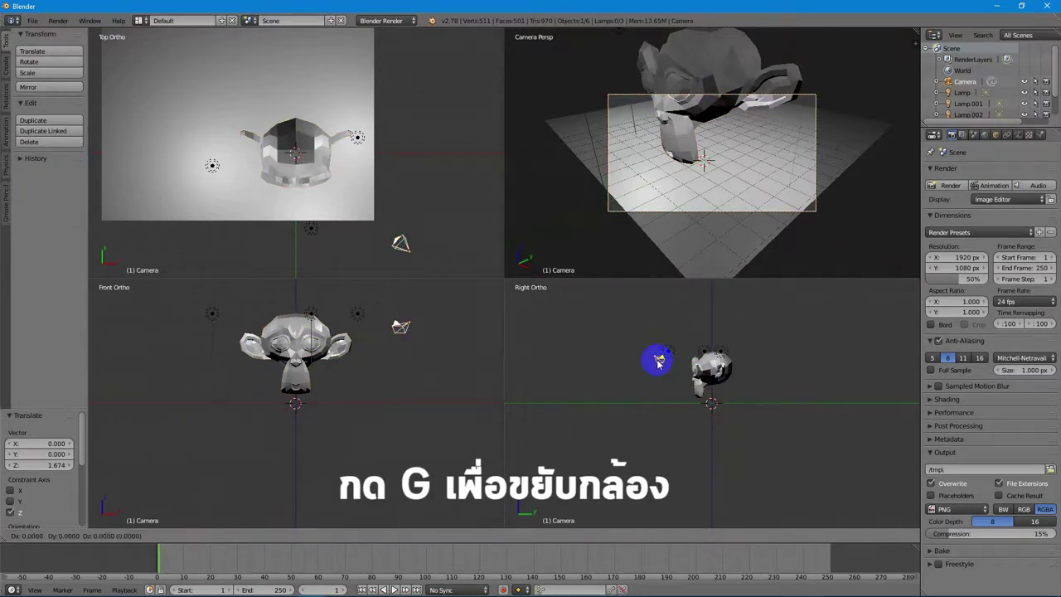
pyautogui.click(608, 310)
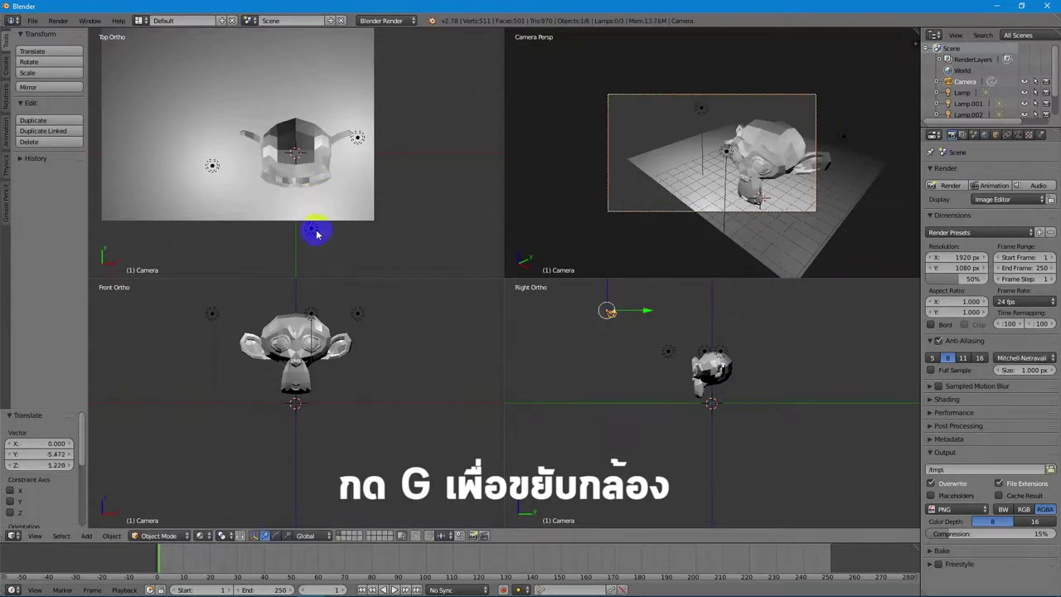
# - Move the camera about 4.76 units in X and 0.53 units in Y in the top view to frame the monkey
pyautogui.scroll(-2, 387, 251)
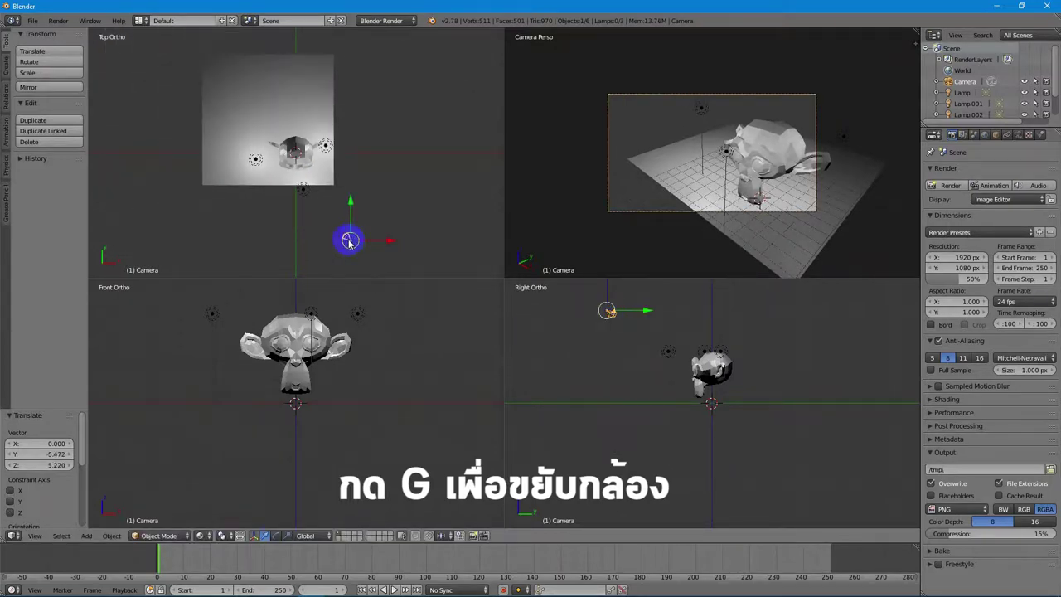
pyautogui.press('g')
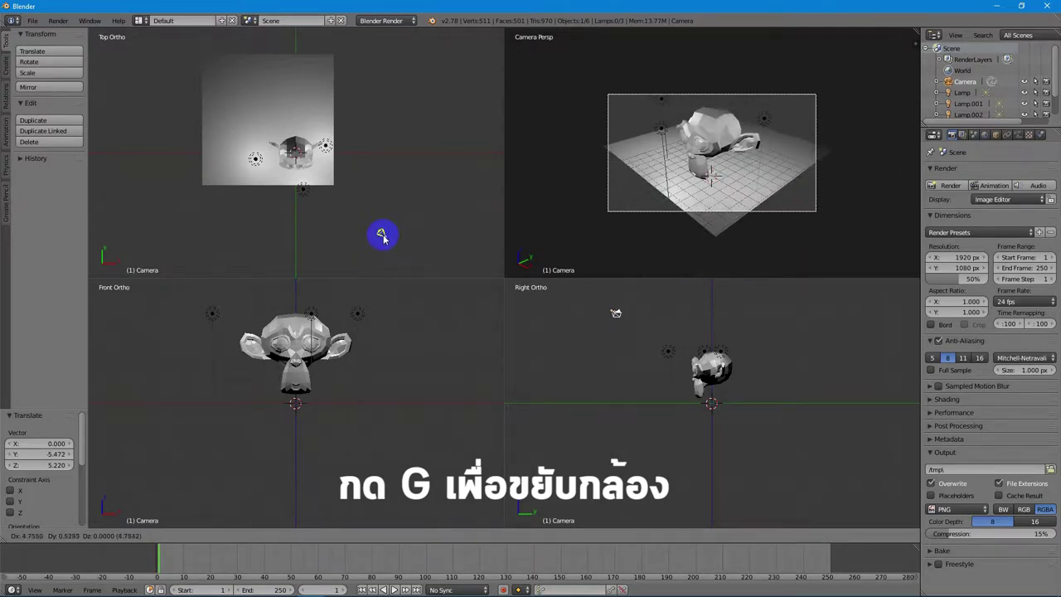
pyautogui.click(384, 238)
pyautogui.scroll(5, 729, 189)
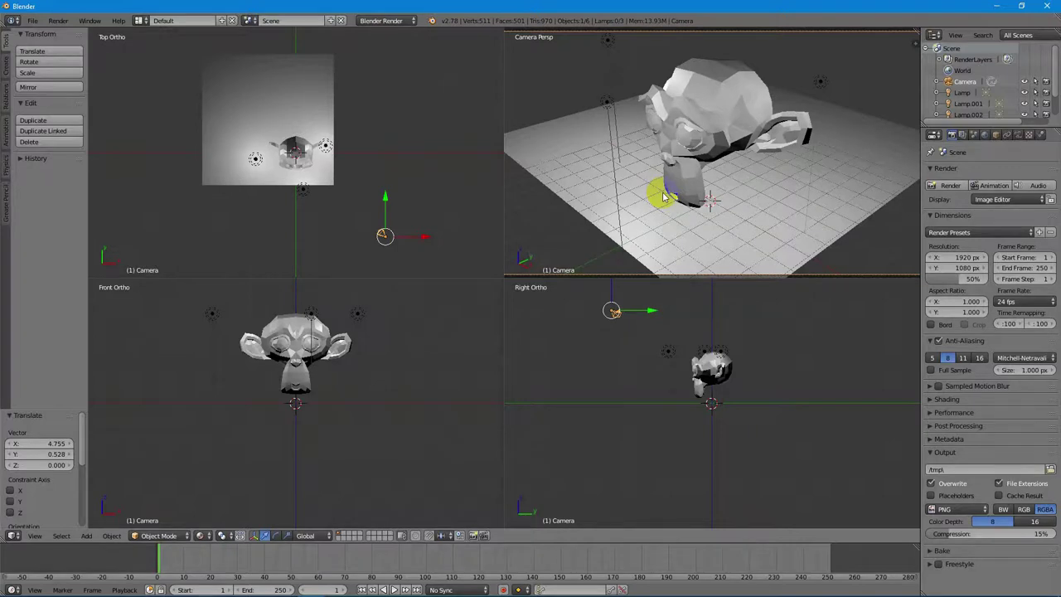
pyautogui.press('KP_0')
pyautogui.press('KP_0')
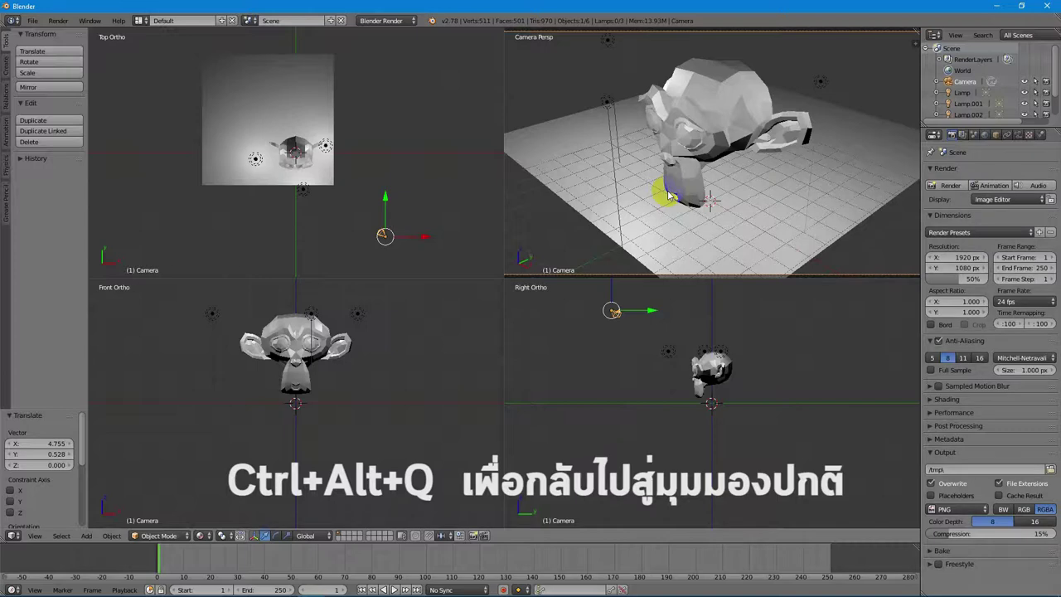
# - Return to a single 3D view and put the monkey head in Edit Mode with face selection
pyautogui.hotkey('ctrl', 'alt', 'q')
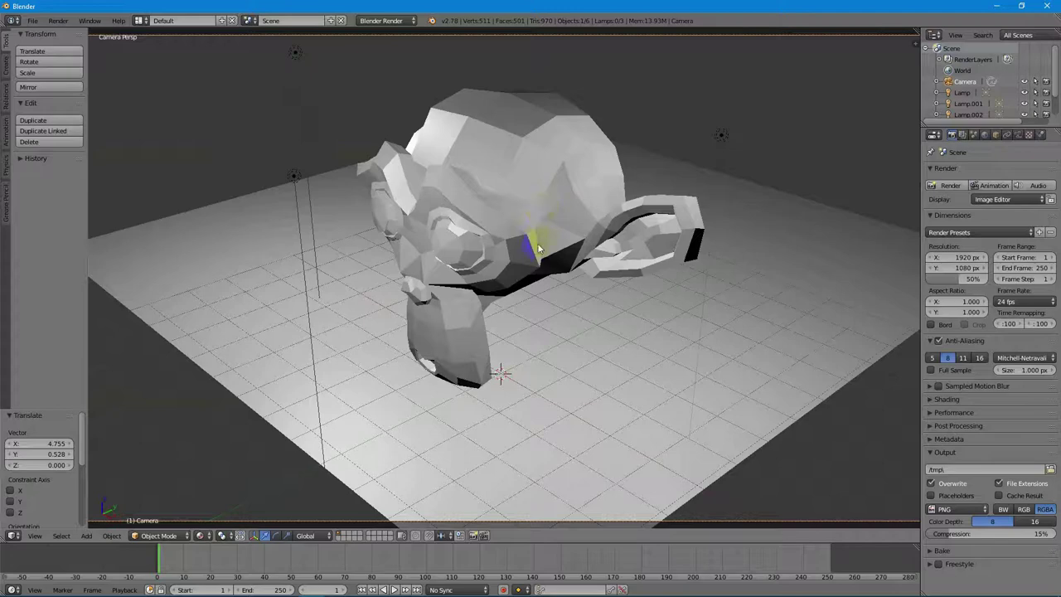
pyautogui.scroll(-6, 511, 237)
pyautogui.moveTo(510, 237); pyautogui.dragTo(519, 209, button='middle')
pyautogui.scroll(3, 556, 253)
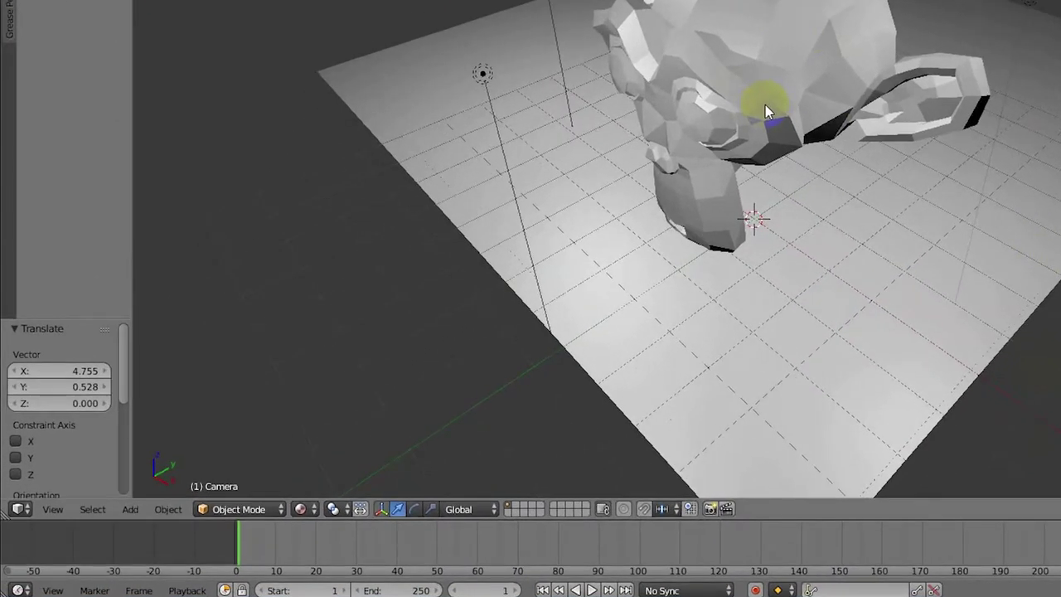
pyautogui.rightClick(765, 105)
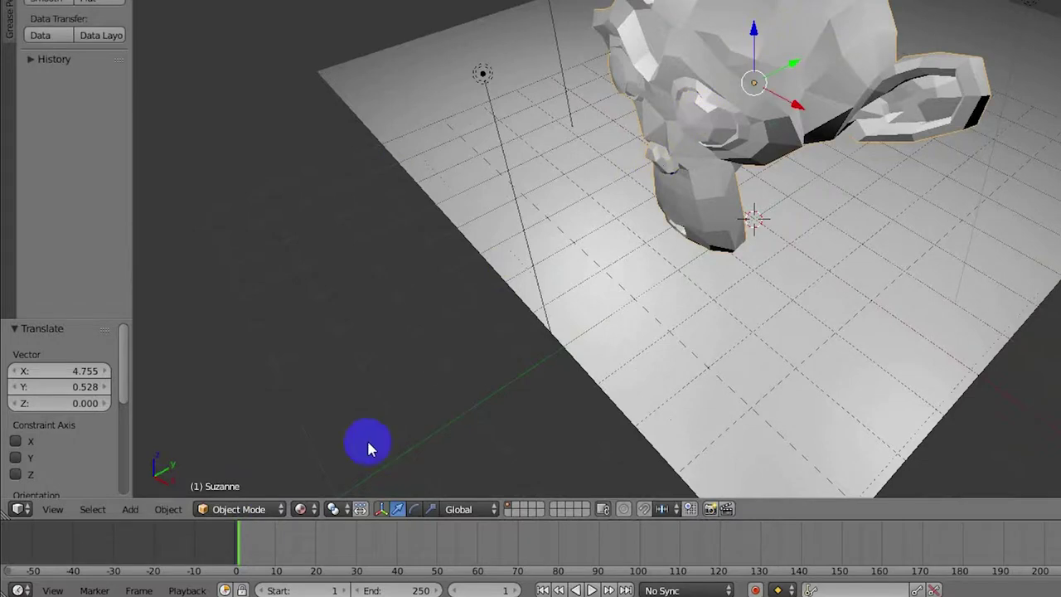
pyautogui.click(244, 509)
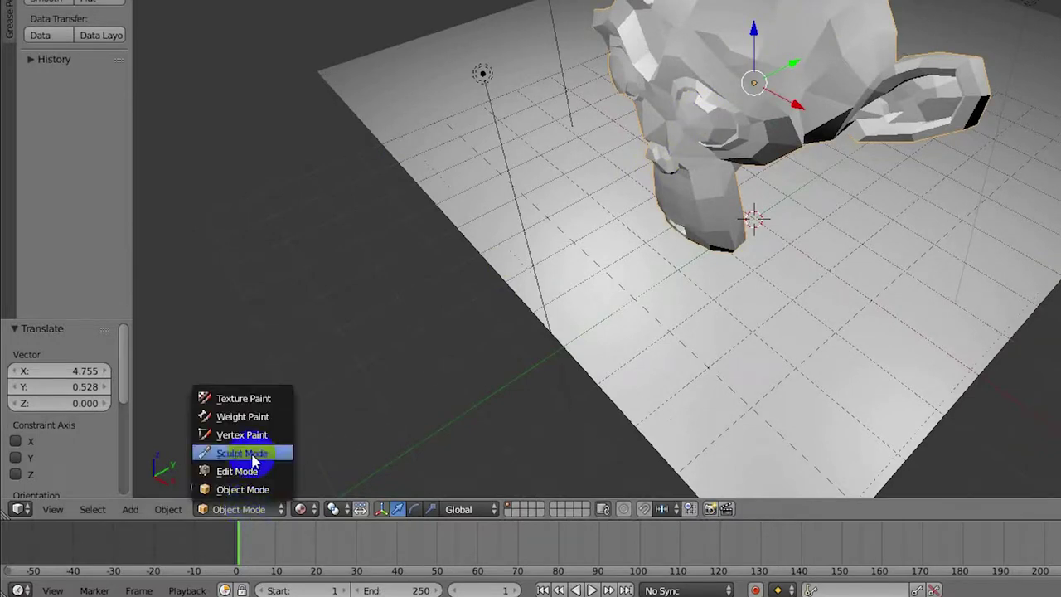
pyautogui.click(237, 471)
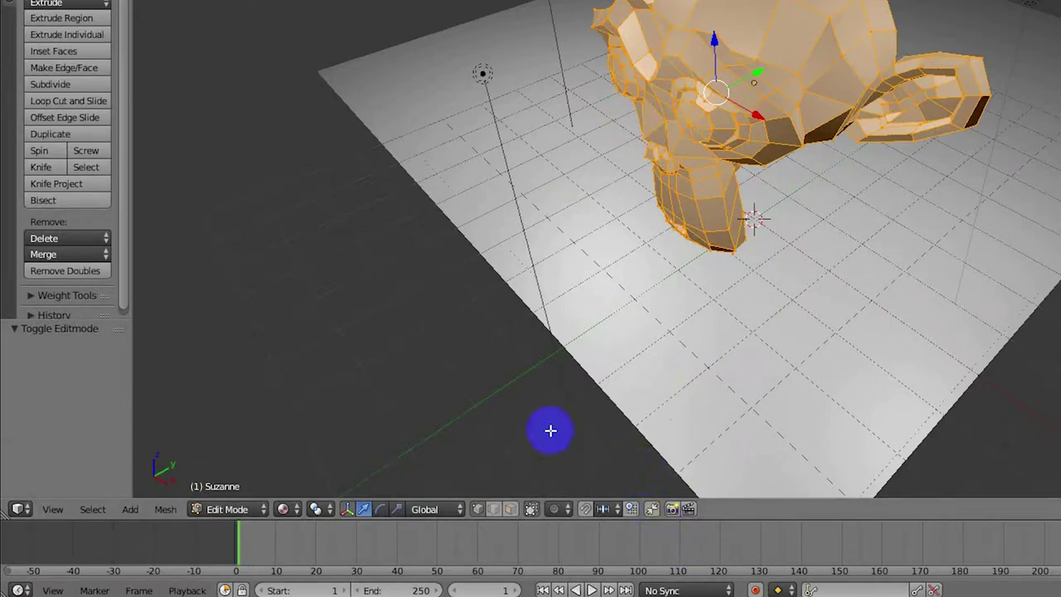
pyautogui.click(511, 508)
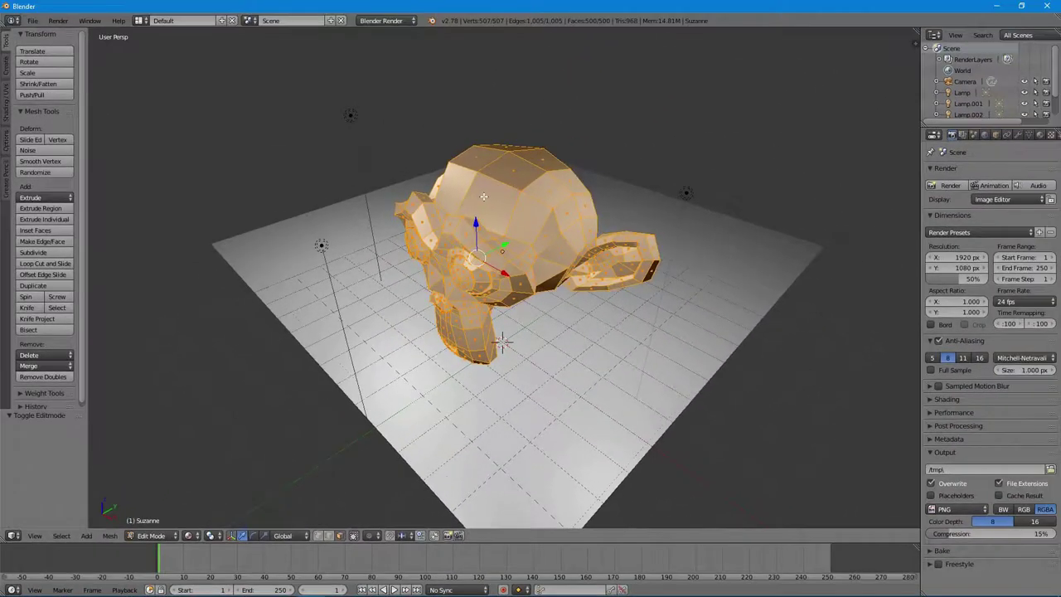
# - Select only the faces across the monkey's forehead and the front of its crown
pyautogui.rightClick(583, 73)
pyautogui.rightClick(448, 187)
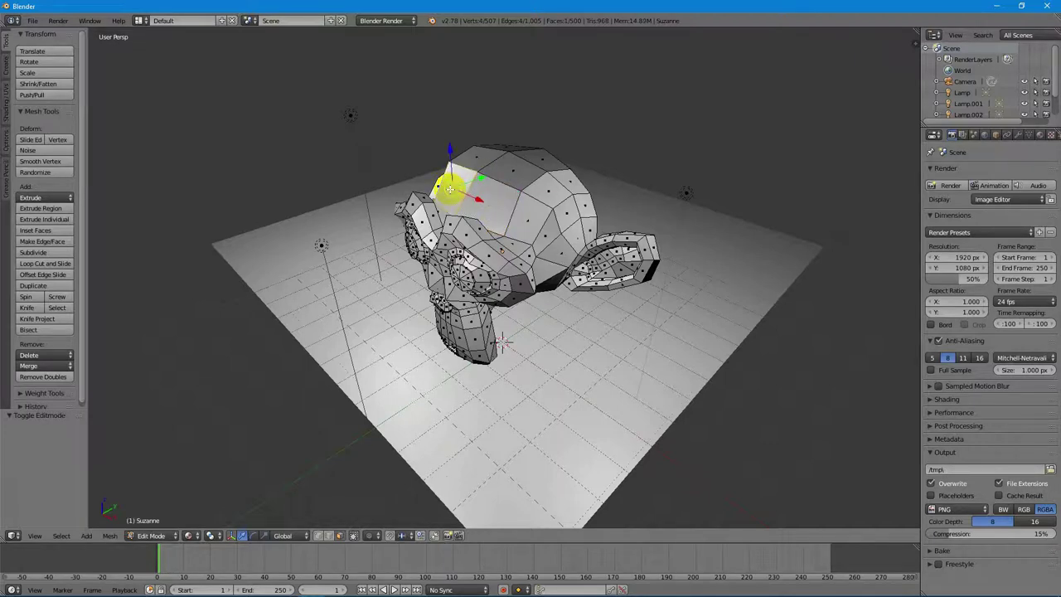
pyautogui.keyDown('shift'); pyautogui.rightClick(509, 211); pyautogui.keyUp('shift')
pyautogui.keyDown('shift'); pyautogui.rightClick(527, 219); pyautogui.keyUp('shift')
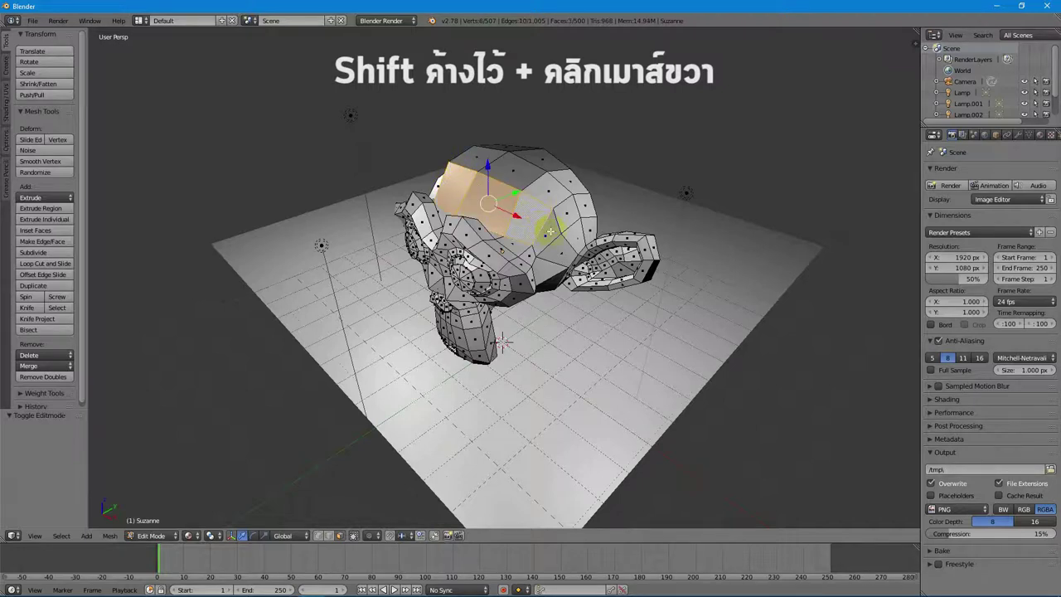
pyautogui.keyDown('shift'); pyautogui.rightClick(549, 232); pyautogui.keyUp('shift')
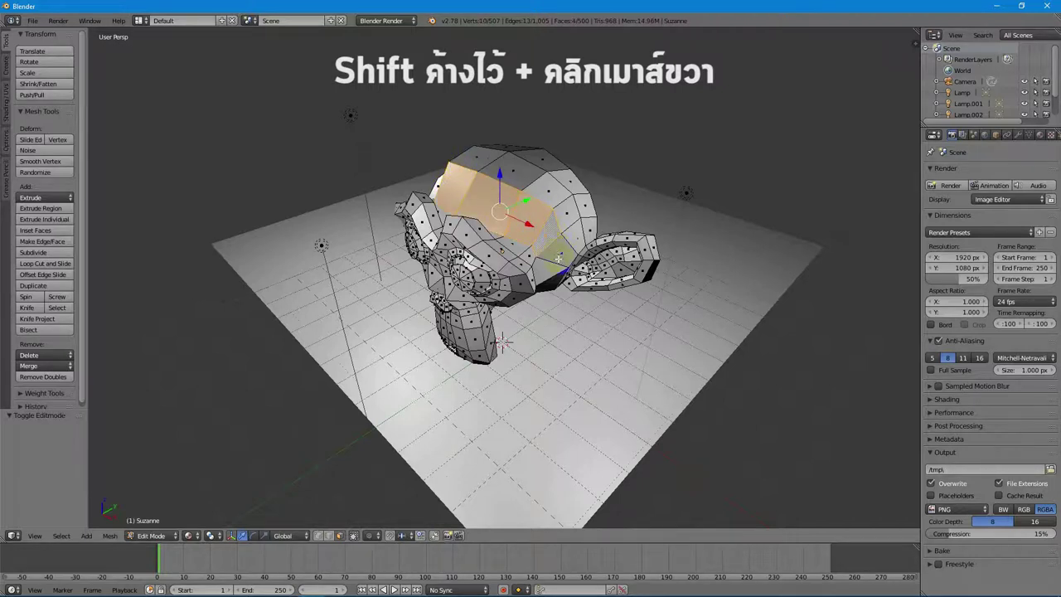
pyautogui.keyDown('shift'); pyautogui.rightClick(567, 214); pyautogui.keyUp('shift')
pyautogui.keyDown('shift'); pyautogui.rightClick(535, 184); pyautogui.keyUp('shift')
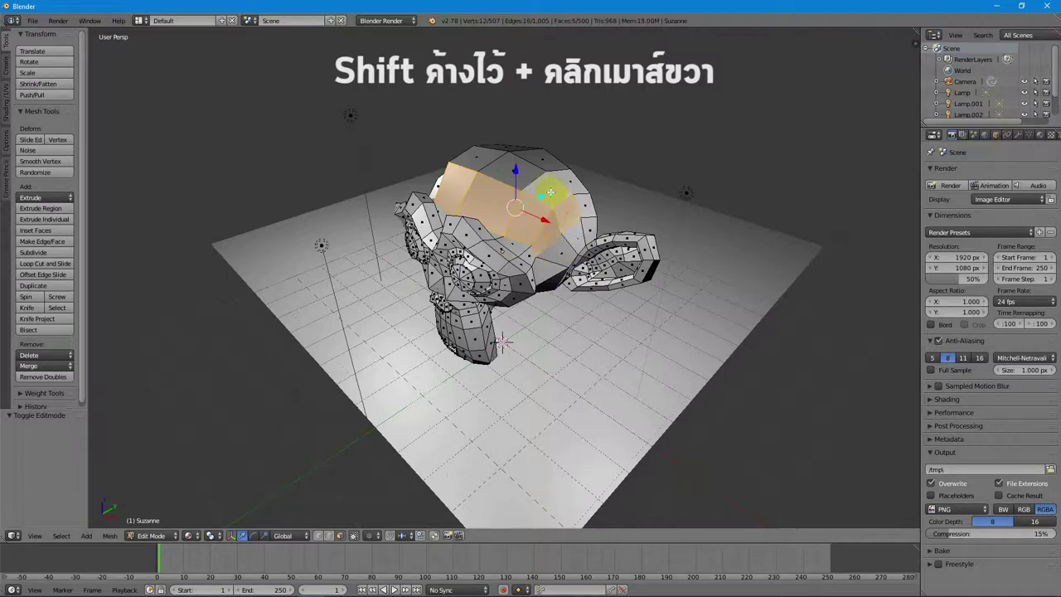
pyautogui.keyDown('shift'); pyautogui.rightClick(498, 172); pyautogui.keyUp('shift')
pyautogui.keyDown('shift'); pyautogui.rightClick(486, 165); pyautogui.keyUp('shift')
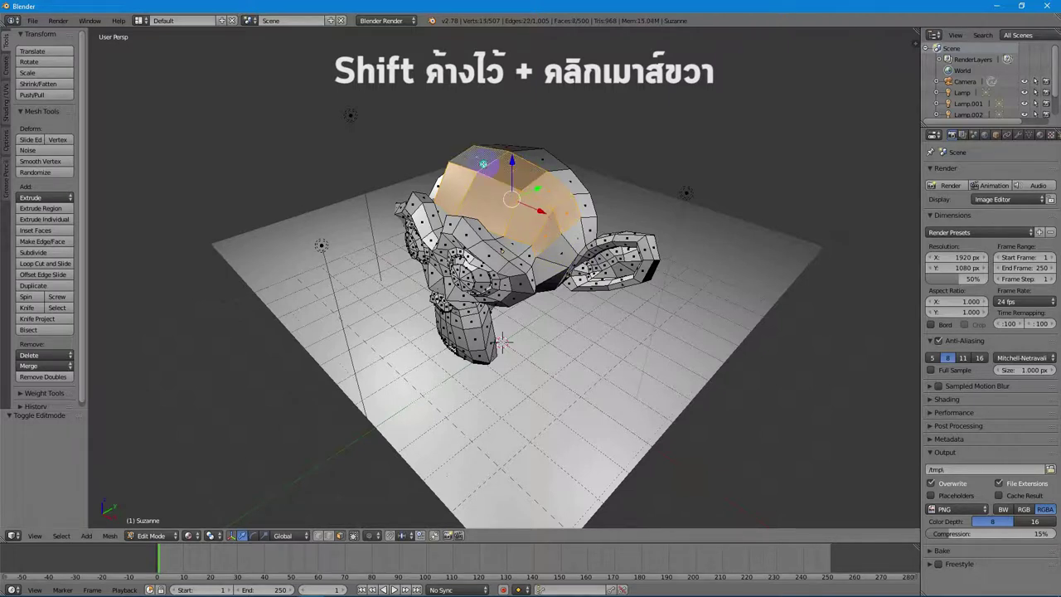
# - Extend the face selection over the side of the skull above the ear and the top of the head
pyautogui.keyDown('shift'); pyautogui.rightClick(563, 251); pyautogui.keyUp('shift')
pyautogui.keyDown('shift'); pyautogui.rightClick(573, 233); pyautogui.keyUp('shift')
pyautogui.keyDown('shift'); pyautogui.rightClick(584, 212); pyautogui.keyUp('shift')
pyautogui.keyDown('shift'); pyautogui.rightClick(577, 196); pyautogui.keyUp('shift')
pyautogui.keyDown('shift'); pyautogui.rightClick(568, 179); pyautogui.keyUp('shift')
pyautogui.keyDown('shift'); pyautogui.rightClick(513, 149); pyautogui.keyUp('shift')
pyautogui.keyDown('shift'); pyautogui.rightClick(603, 215); pyautogui.keyUp('shift')
# - Add the remaining faces on the back and far side of the skull to complete the scalp selection
pyautogui.moveTo(610, 216); pyautogui.dragTo(541, 238, button='middle')
pyautogui.keyDown('shift'); pyautogui.rightClick(562, 220); pyautogui.keyUp('shift')
pyautogui.keyDown('shift'); pyautogui.rightClick(565, 239); pyautogui.keyUp('shift')
pyautogui.keyDown('shift'); pyautogui.rightClick(556, 255); pyautogui.keyUp('shift')
pyautogui.keyDown('shift'); pyautogui.rightClick(548, 252); pyautogui.keyUp('shift')
pyautogui.keyDown('shift'); pyautogui.rightClick(540, 234); pyautogui.keyUp('shift')
pyautogui.keyDown('shift'); pyautogui.rightClick(530, 245); pyautogui.keyUp('shift')
pyautogui.keyDown('shift'); pyautogui.rightClick(543, 236); pyautogui.keyUp('shift')
pyautogui.keyDown('shift'); pyautogui.rightClick(519, 217); pyautogui.keyUp('shift')
pyautogui.keyDown('shift'); pyautogui.rightClick(486, 254); pyautogui.keyUp('shift')
pyautogui.keyDown('shift'); pyautogui.rightClick(481, 239); pyautogui.keyUp('shift')
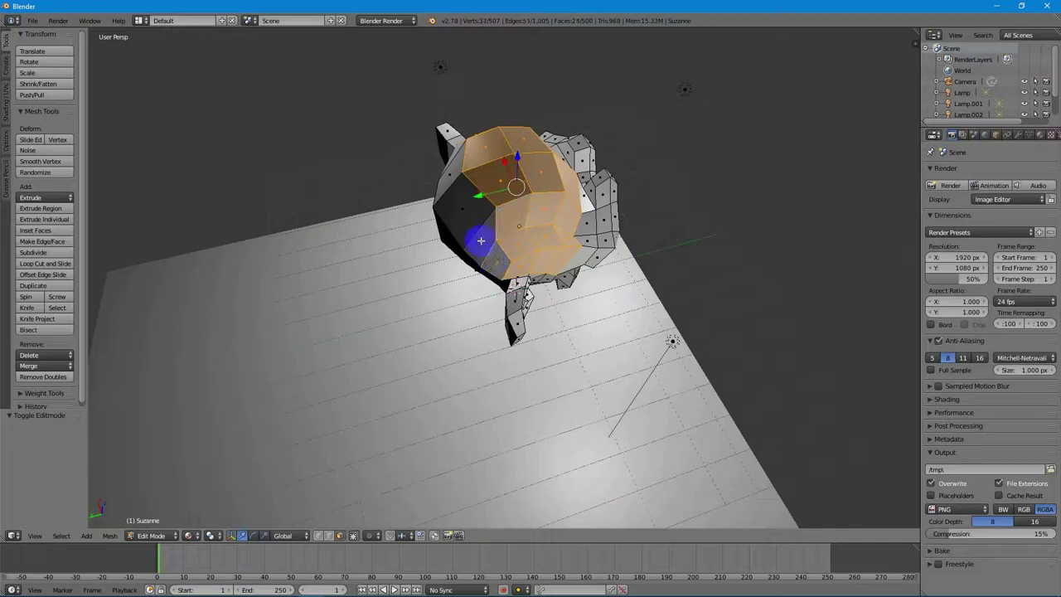
pyautogui.keyDown('shift'); pyautogui.rightClick(457, 206); pyautogui.keyUp('shift')
pyautogui.keyDown('shift'); pyautogui.rightClick(447, 163); pyautogui.keyUp('shift')
pyautogui.moveTo(492, 196); pyautogui.dragTo(731, 250, button='middle')
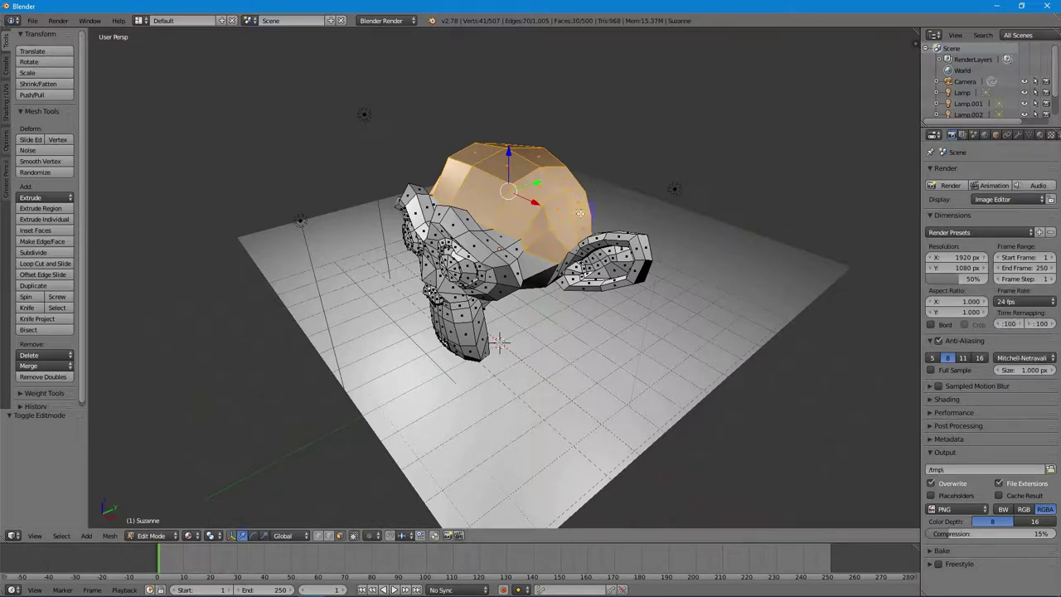
# - Assign the selected scalp faces to a new vertex group and name it Hair
pyautogui.hotkey('ctrl', 'g')
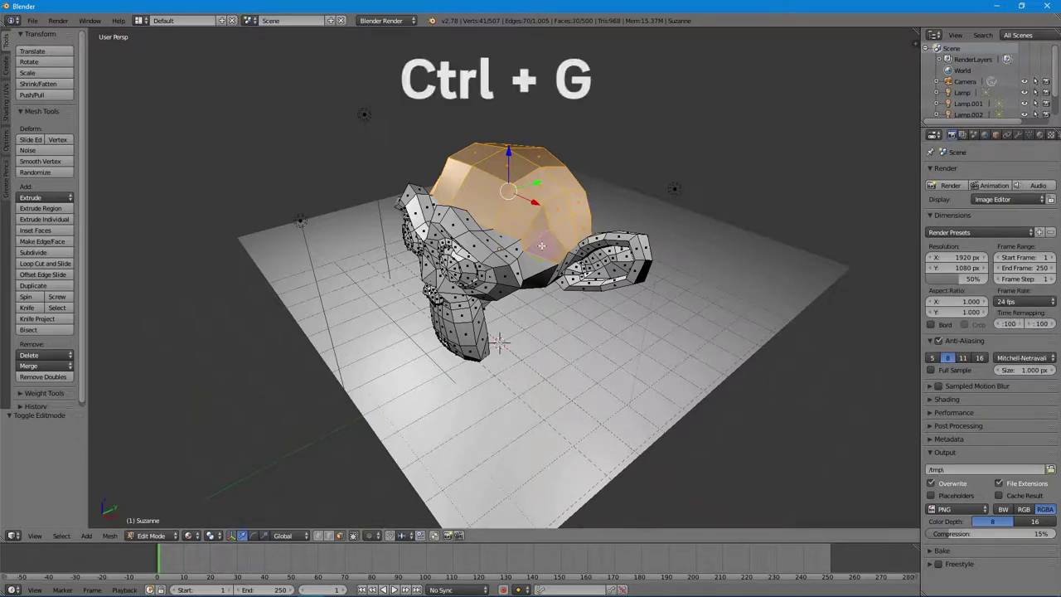
pyautogui.hotkey('ctrl', 'g')
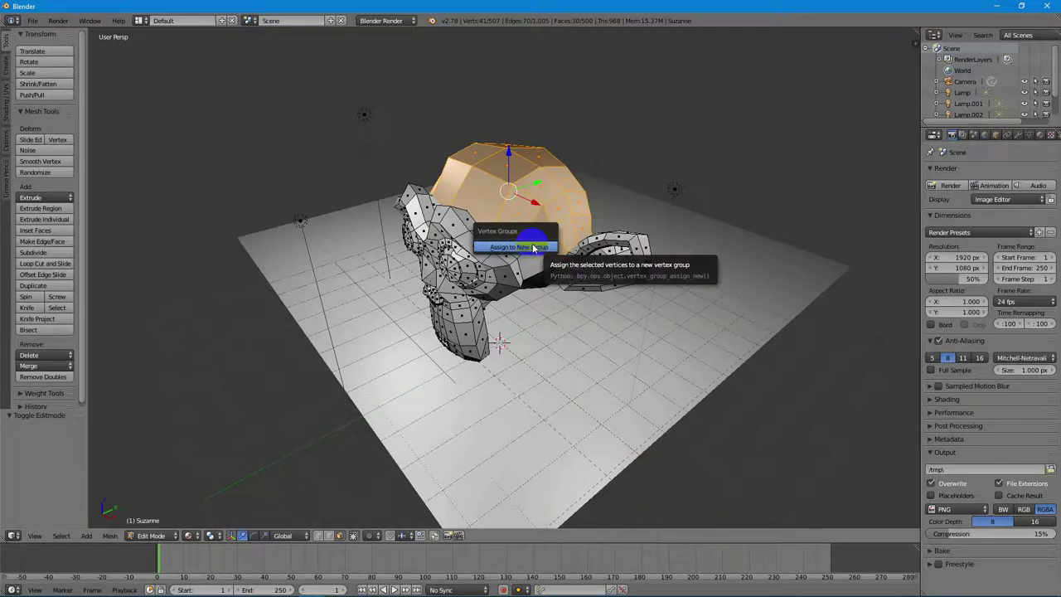
pyautogui.click(535, 248)
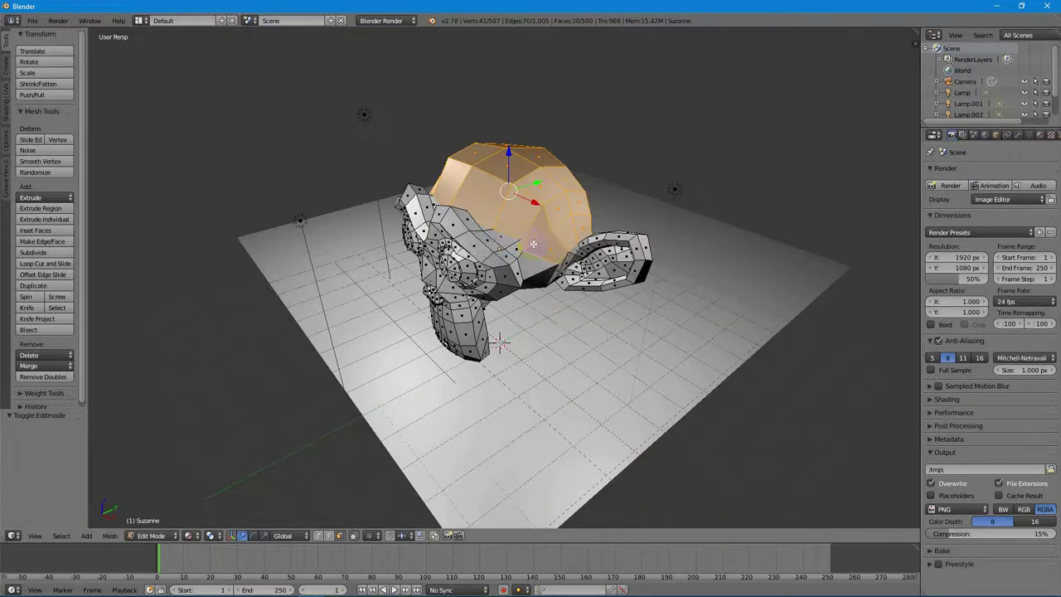
pyautogui.moveTo(918, 150); pyautogui.dragTo(887, 152)
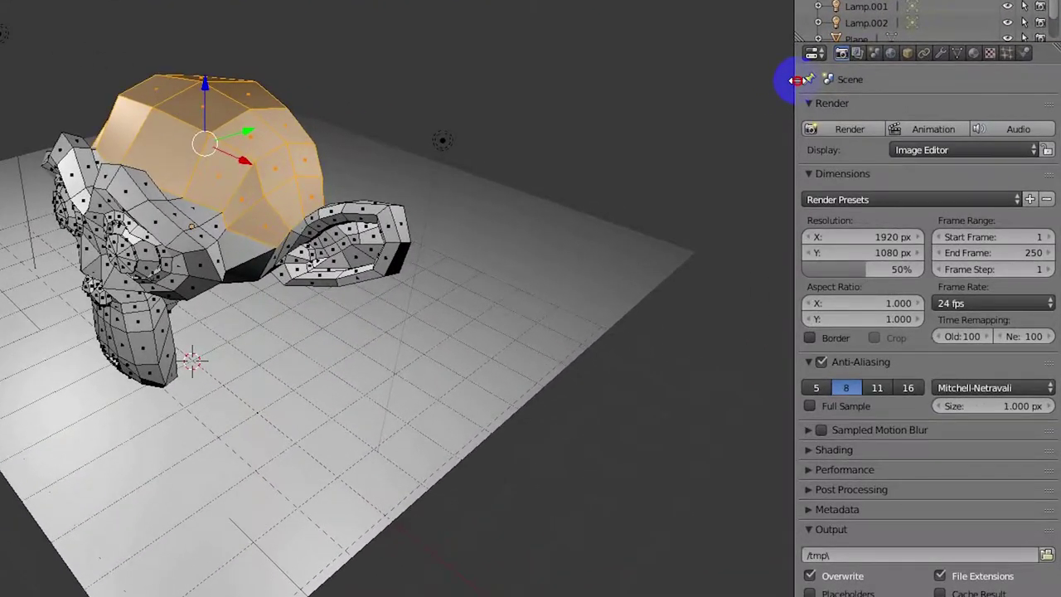
pyautogui.click(957, 53)
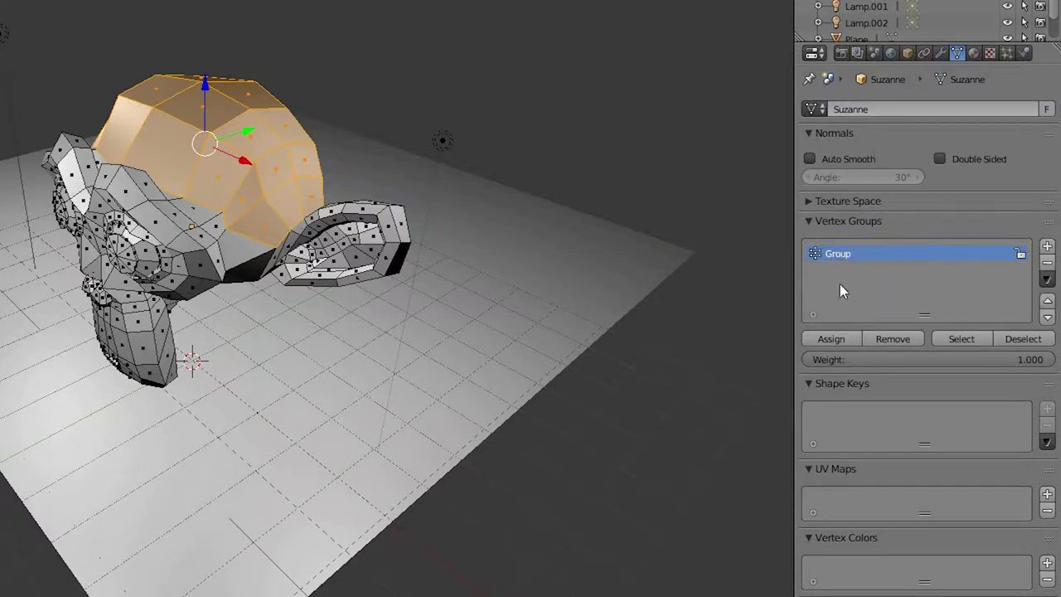
pyautogui.doubleClick(846, 253)
pyautogui.press('BackSpace')
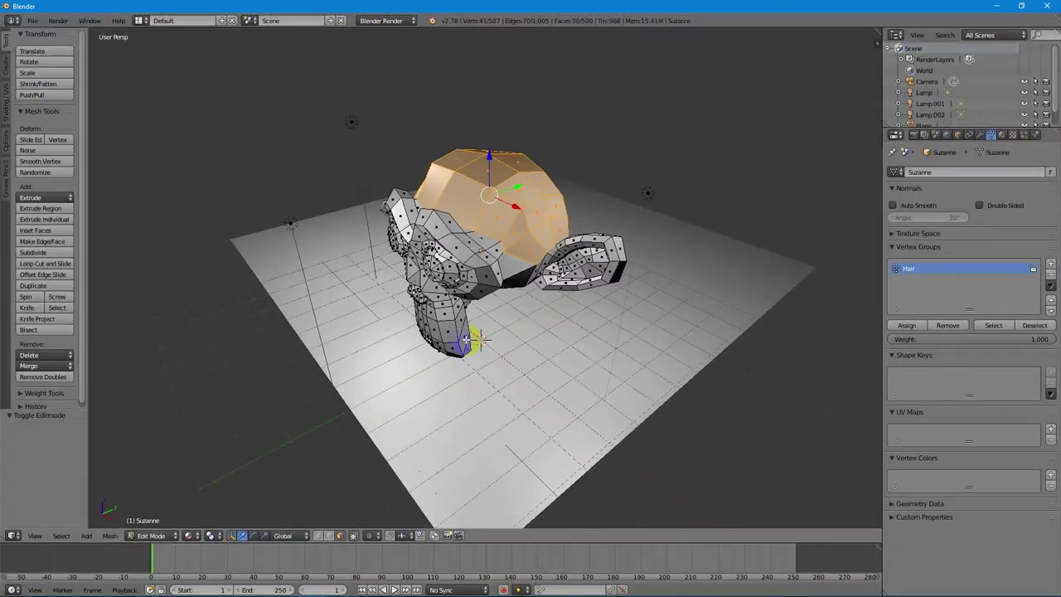
# - Replace the selection with the band of faces across the muzzle below the nose and on its side
pyautogui.moveTo(398, 342); pyautogui.dragTo(456, 330, button='middle')
pyautogui.moveTo(524, 325); pyautogui.dragTo(543, 332, button='middle')
pyautogui.rightClick(500, 305)
pyautogui.rightClick(535, 313)
pyautogui.rightClick(512, 316)
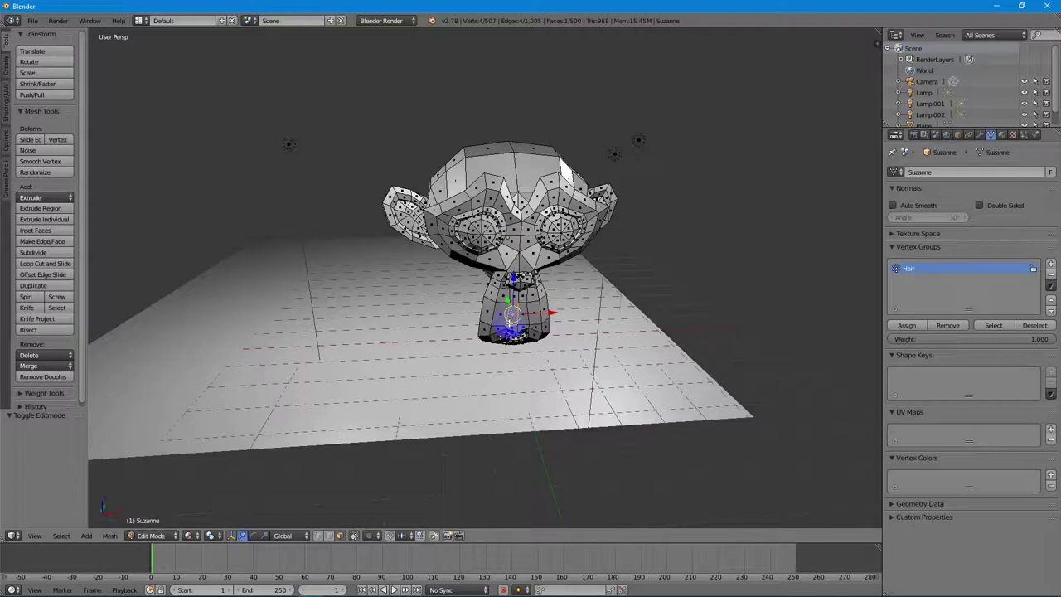
pyautogui.rightClick(514, 311)
pyautogui.scroll(5, 507, 294)
pyautogui.scroll(-3, 580, 319)
pyautogui.keyDown('shift'); pyautogui.rightClick(500, 297); pyautogui.keyUp('shift')
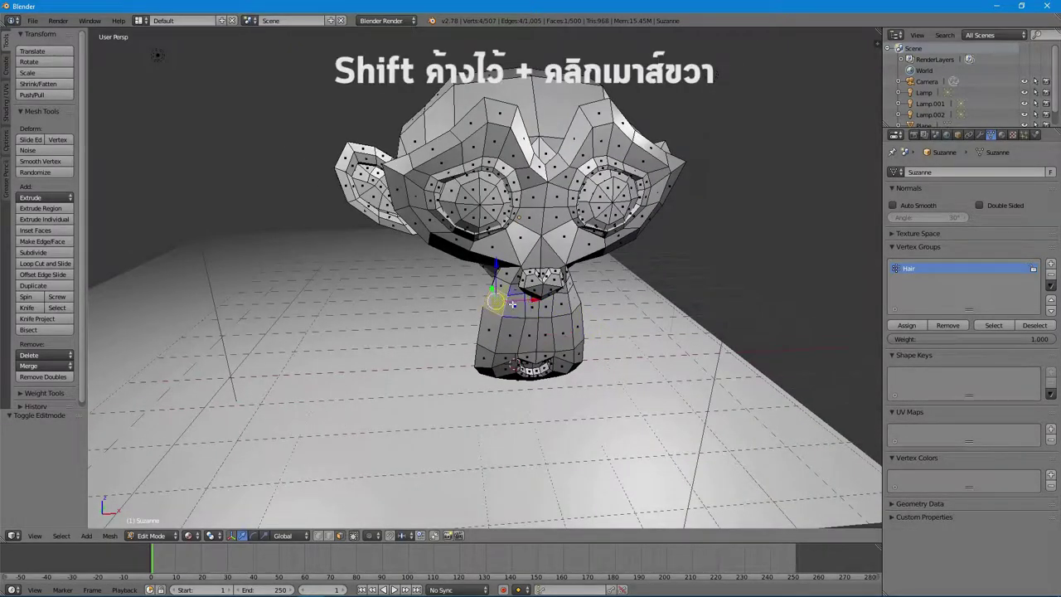
pyautogui.keyDown('shift'); pyautogui.rightClick(491, 330); pyautogui.keyUp('shift')
pyautogui.keyDown('shift'); pyautogui.rightClick(490, 291); pyautogui.keyUp('shift')
pyautogui.keyDown('shift'); pyautogui.rightClick(534, 308); pyautogui.keyUp('shift')
pyautogui.keyDown('shift'); pyautogui.rightClick(551, 309); pyautogui.keyUp('shift')
pyautogui.keyDown('shift'); pyautogui.rightClick(554, 306); pyautogui.keyUp('shift')
pyautogui.keyDown('shift'); pyautogui.rightClick(572, 303); pyautogui.keyUp('shift')
# - Add the faces down the muzzle's other side and around the lower edge beside the mouth
pyautogui.keyDown('shift'); pyautogui.rightClick(577, 339); pyautogui.keyUp('shift')
pyautogui.keyDown('shift'); pyautogui.rightClick(582, 355); pyautogui.keyUp('shift')
pyautogui.keyDown('shift'); pyautogui.rightClick(571, 368); pyautogui.keyUp('shift')
pyautogui.keyDown('shift'); pyautogui.rightClick(560, 370); pyautogui.keyUp('shift')
pyautogui.keyDown('shift'); pyautogui.rightClick(533, 379); pyautogui.keyUp('shift')
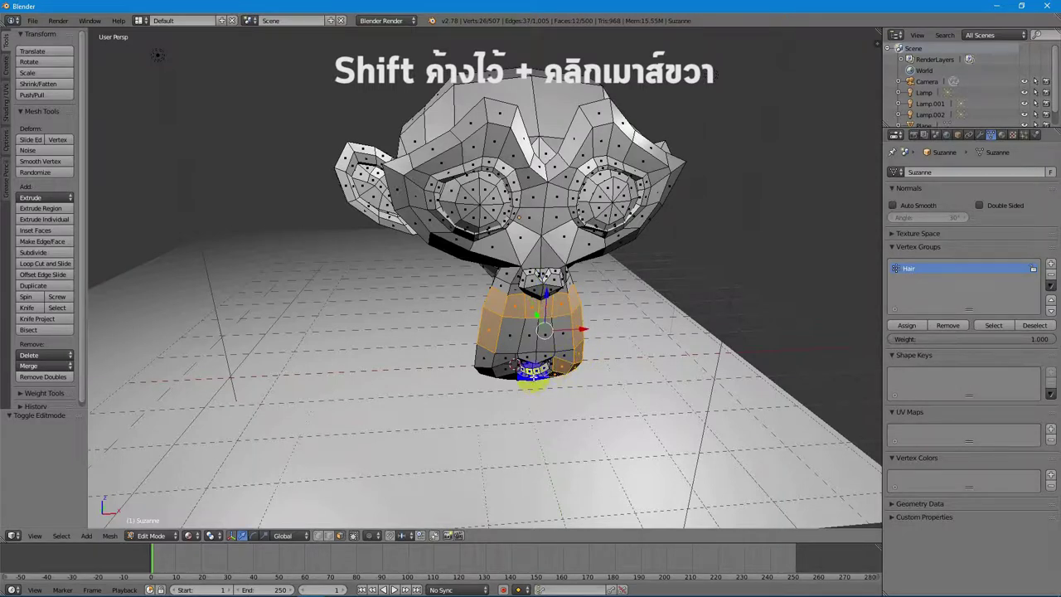
pyautogui.keyDown('shift'); pyautogui.rightClick(504, 368); pyautogui.keyUp('shift')
pyautogui.keyDown('shift'); pyautogui.rightClick(488, 367); pyautogui.keyUp('shift')
pyautogui.keyDown('shift'); pyautogui.rightClick(508, 373); pyautogui.keyUp('shift')
# - Add the chin faces beneath the mouth so the selection forms a closed ring around the muzzle
pyautogui.moveTo(558, 407); pyautogui.dragTo(485, 295, button='middle')
pyautogui.keyDown('shift'); pyautogui.rightClick(486, 295); pyautogui.keyUp('shift')
pyautogui.keyDown('shift'); pyautogui.rightClick(504, 307); pyautogui.keyUp('shift')
pyautogui.keyDown('shift'); pyautogui.rightClick(530, 307); pyautogui.keyUp('shift')
pyautogui.keyDown('shift'); pyautogui.rightClick(552, 303); pyautogui.keyUp('shift')
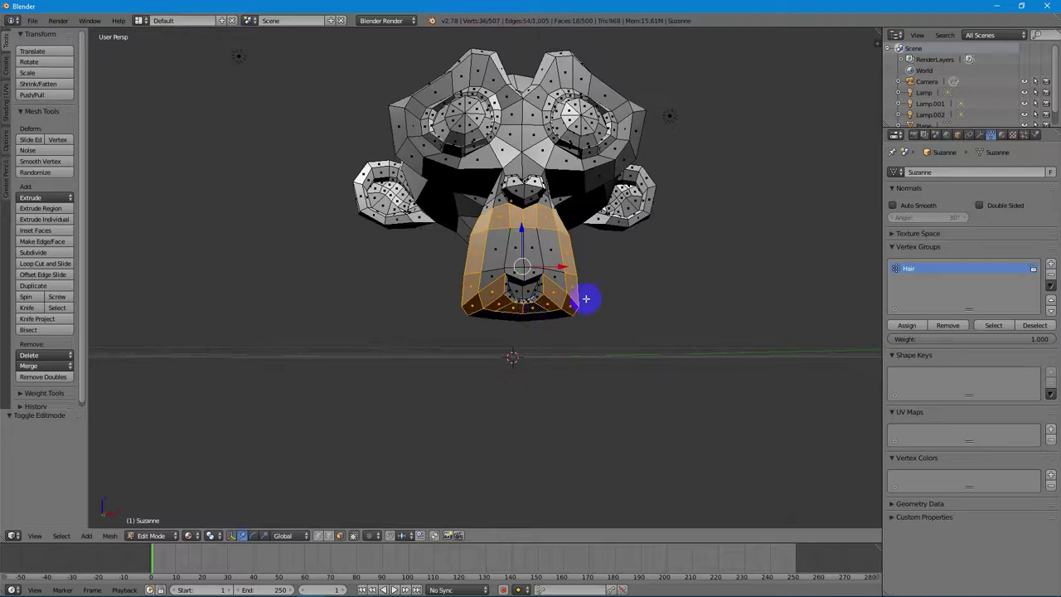
pyautogui.moveTo(620, 284); pyautogui.dragTo(599, 313, button='middle')
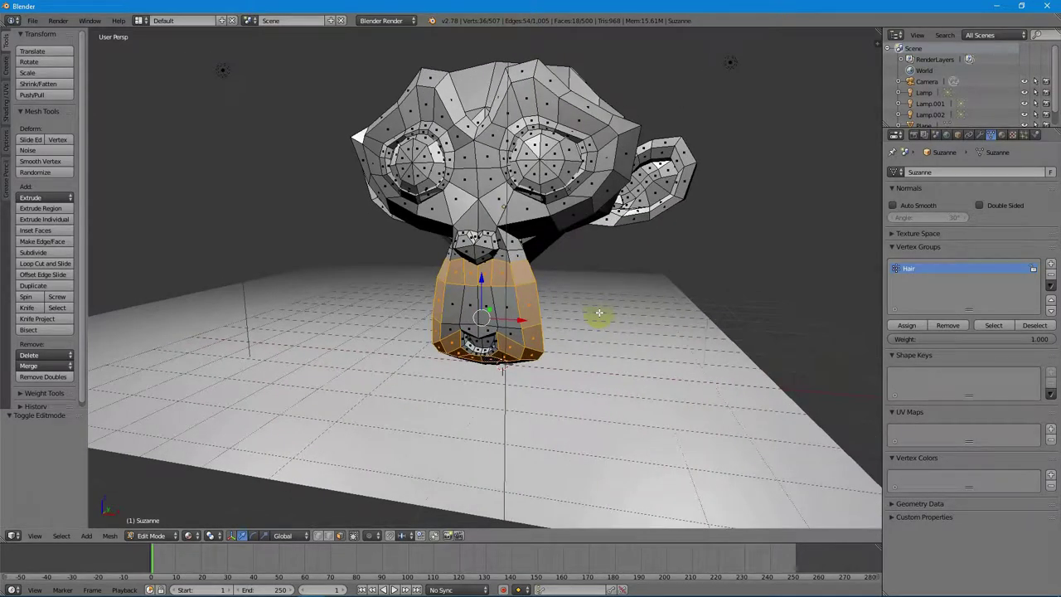
# - Assign the selected muzzle faces to a new vertex group and name it Fur
pyautogui.hotkey('ctrl', 'g')
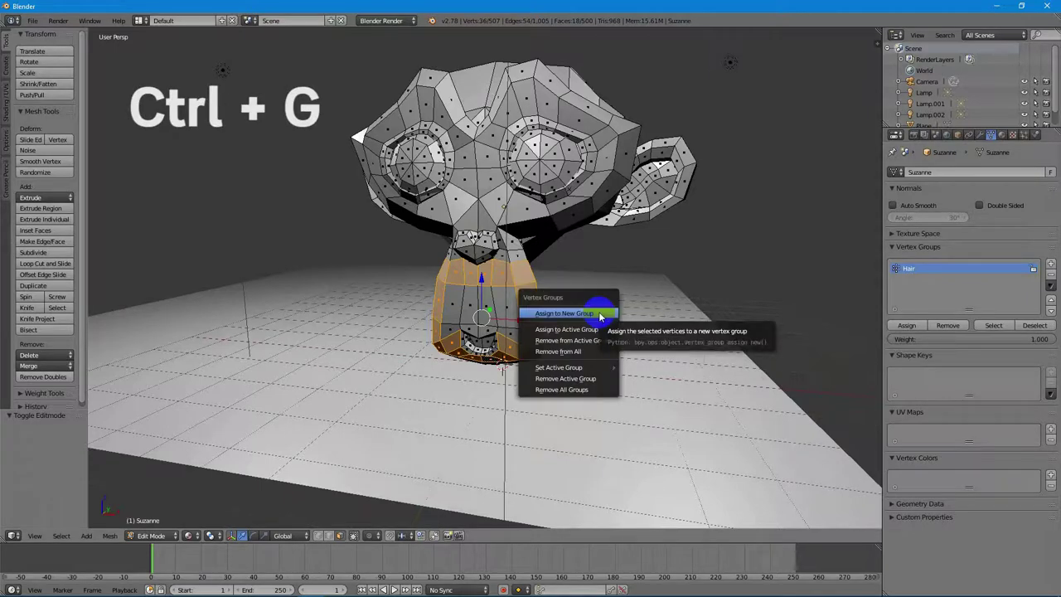
pyautogui.click(600, 316)
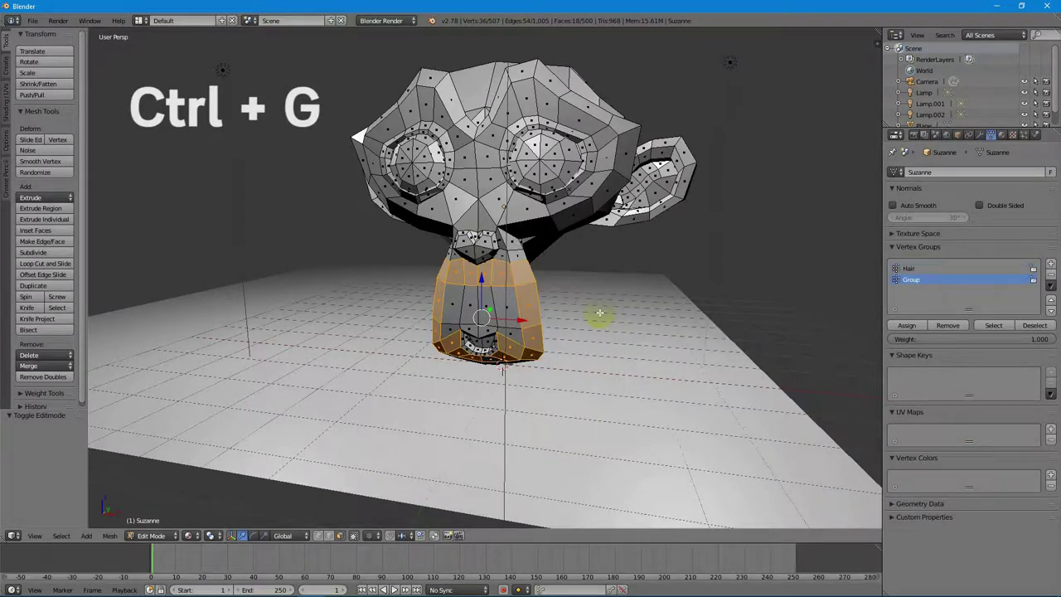
pyautogui.doubleClick(915, 279)
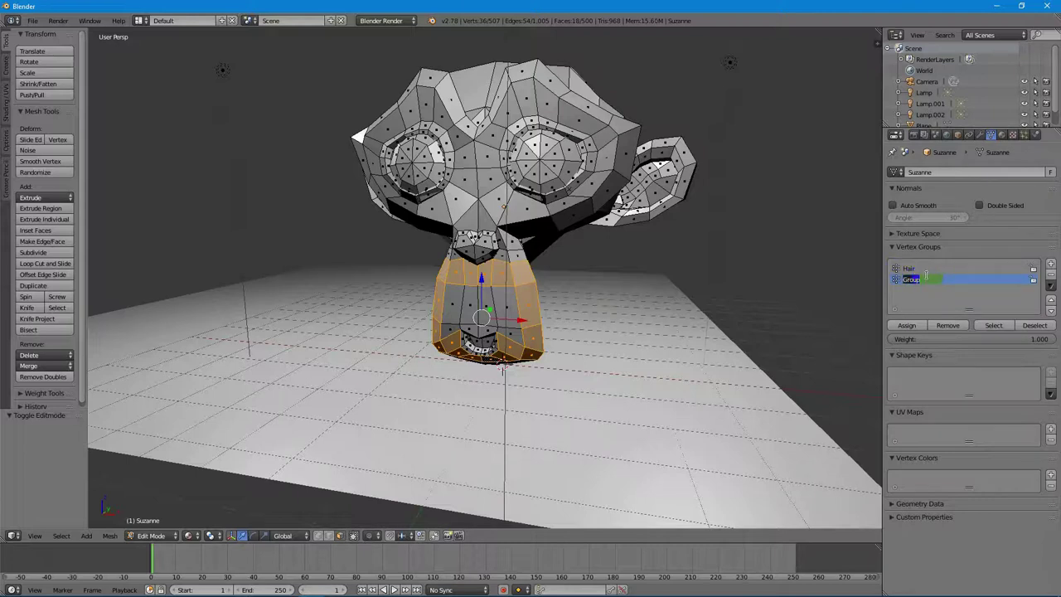
pyautogui.write('FGr')
pyautogui.press('Return')
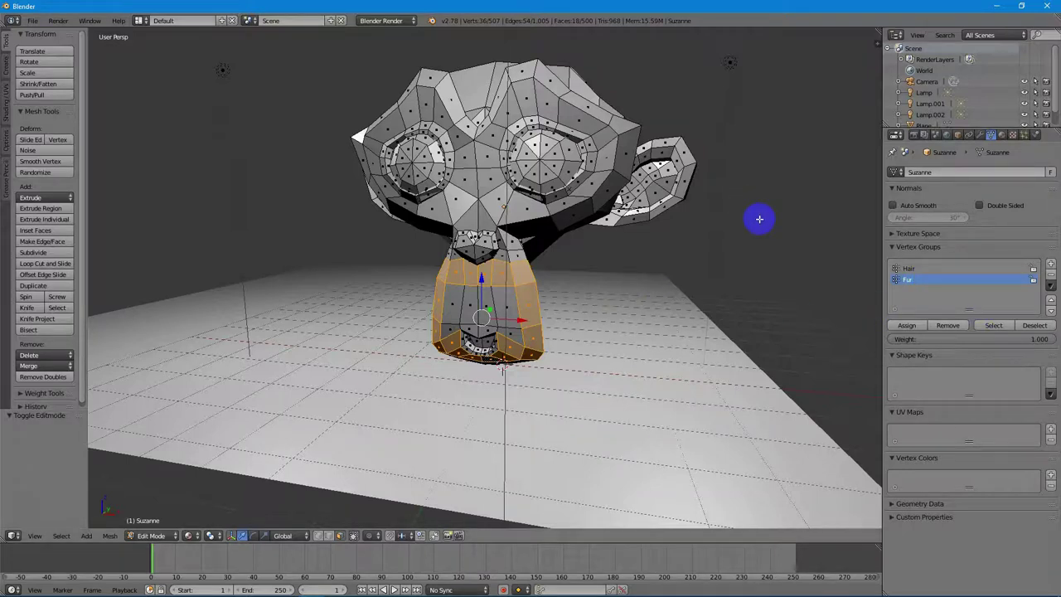
pyautogui.click(911, 280)
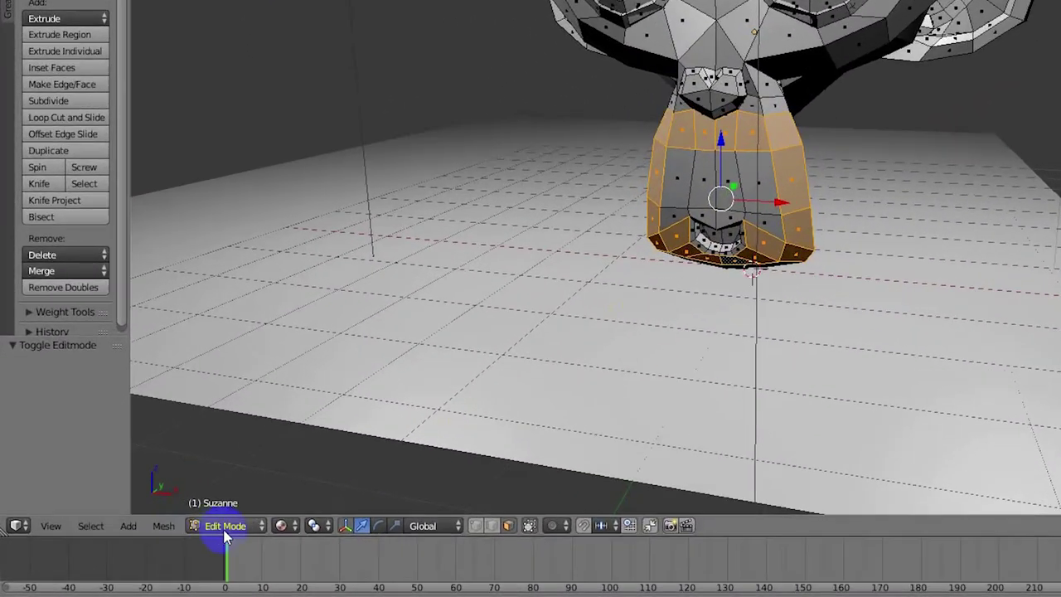
# - Return to Object Mode and add a particle system of type Hair to the monkey head
pyautogui.click(223, 530)
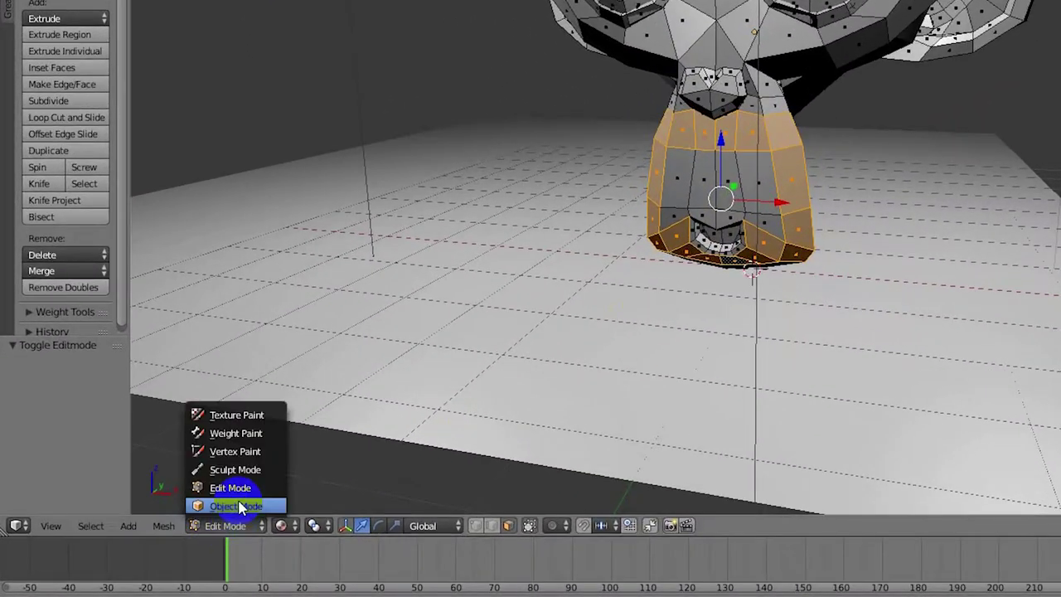
pyautogui.click(236, 505)
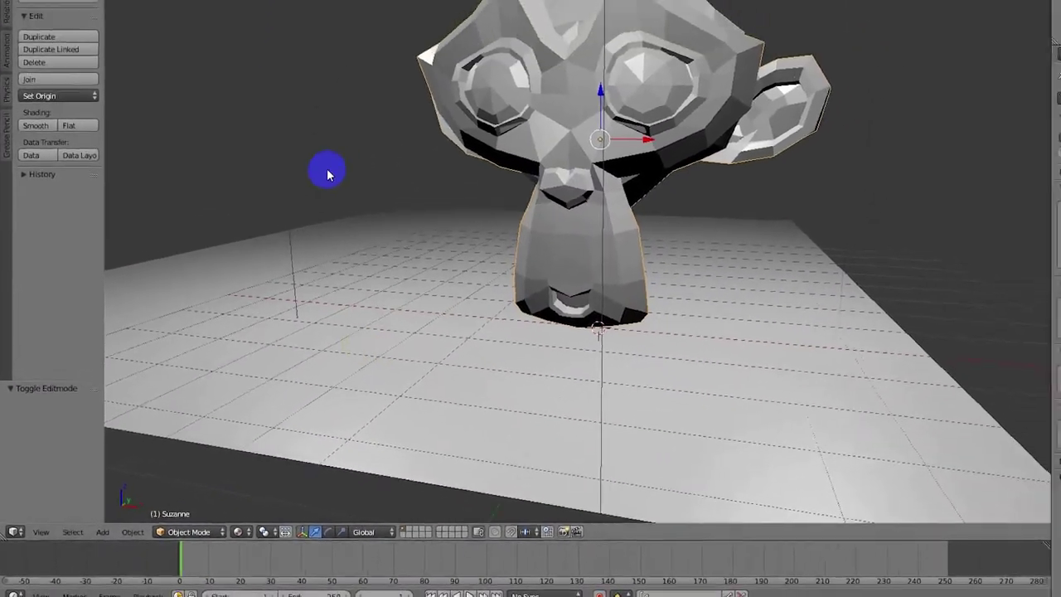
pyautogui.scroll(-5, 635, 257)
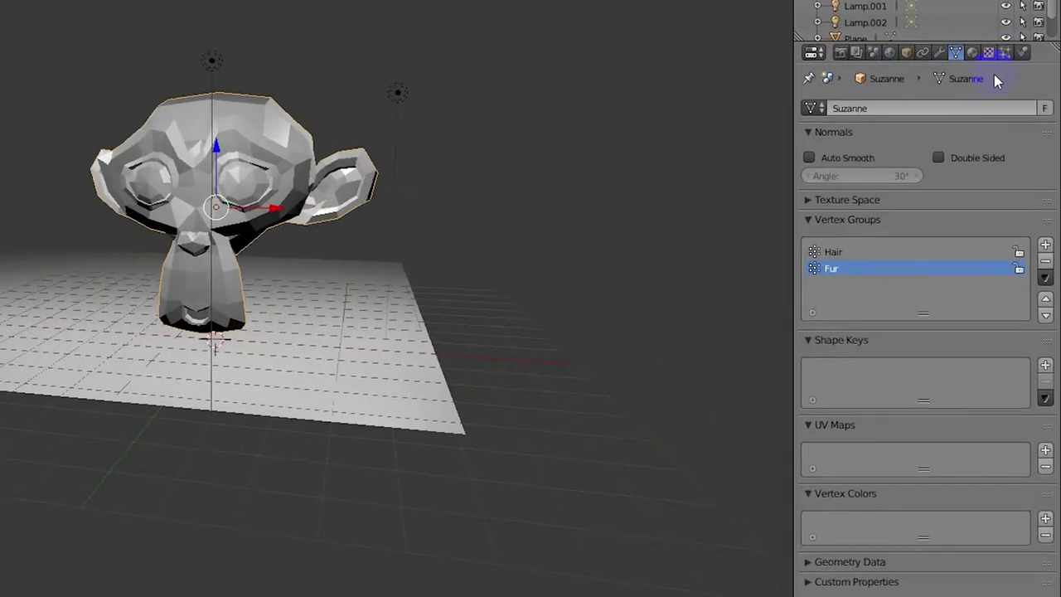
pyautogui.click(1005, 53)
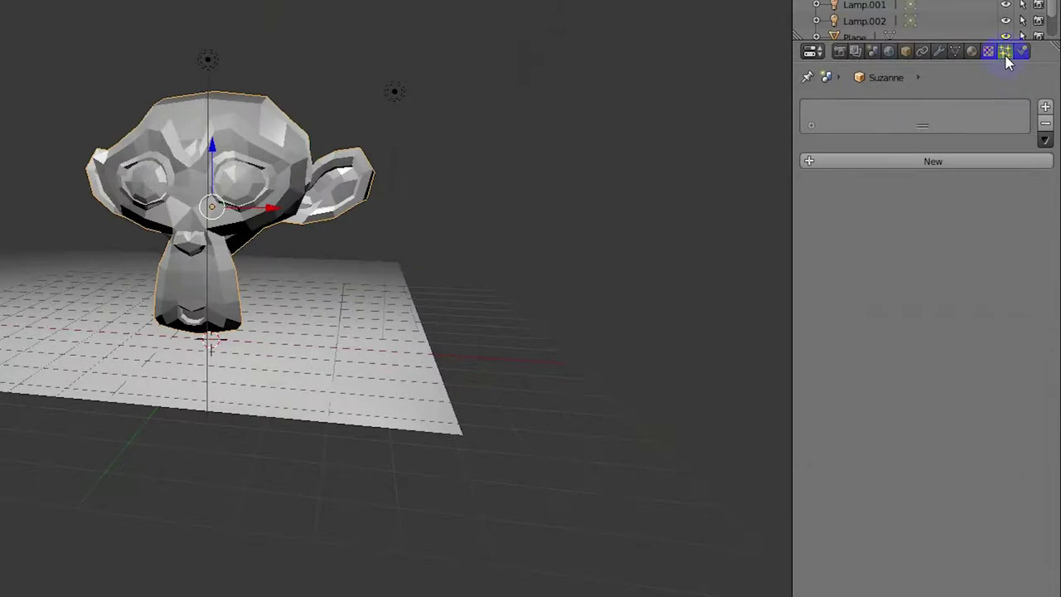
pyautogui.click(923, 164)
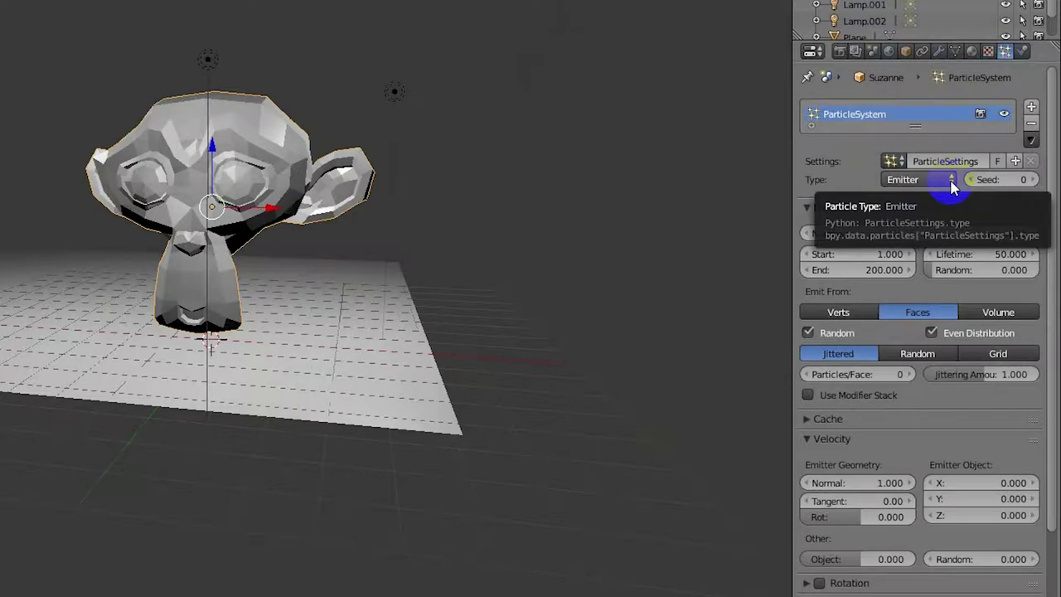
pyautogui.click(951, 187)
pyautogui.click(918, 149)
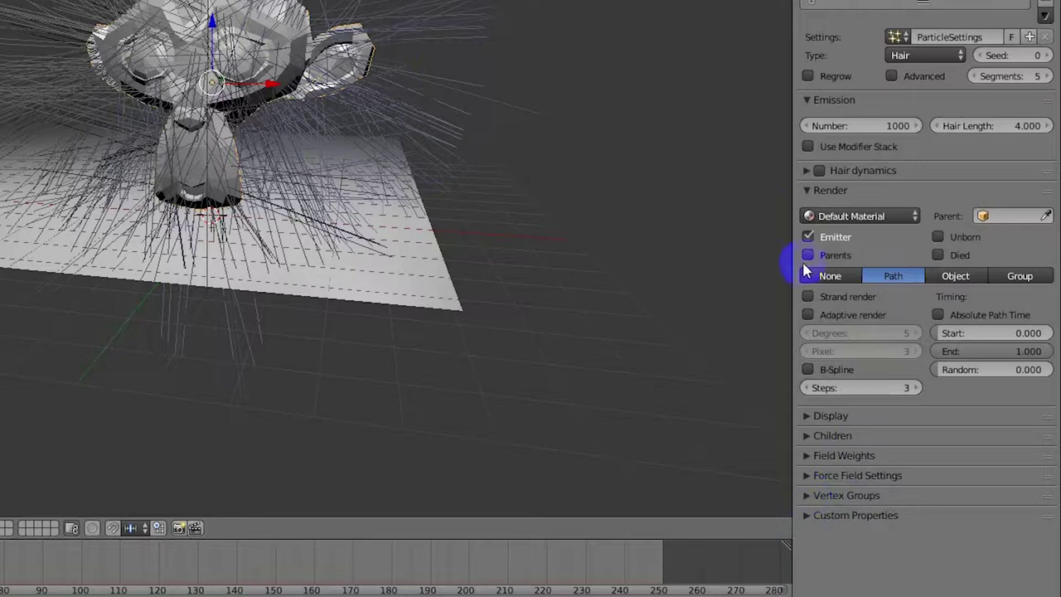
# - Restrict the particle hair's density to the Hair vertex group
pyautogui.click(807, 497)
pyautogui.scroll(-2, 1019, 473)
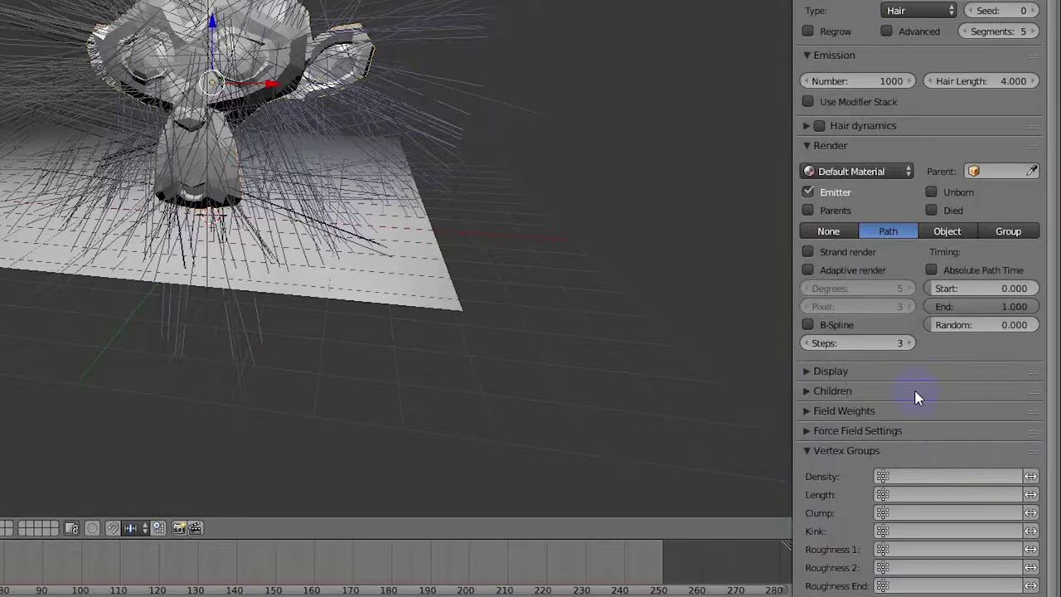
pyautogui.click(902, 342)
pyautogui.click(958, 475)
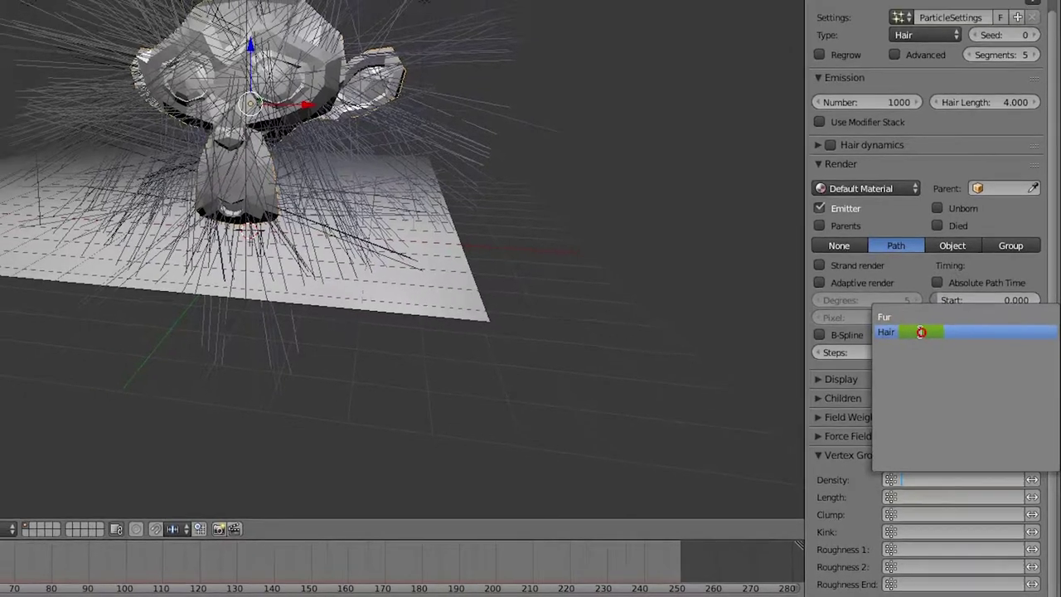
pyautogui.click(912, 321)
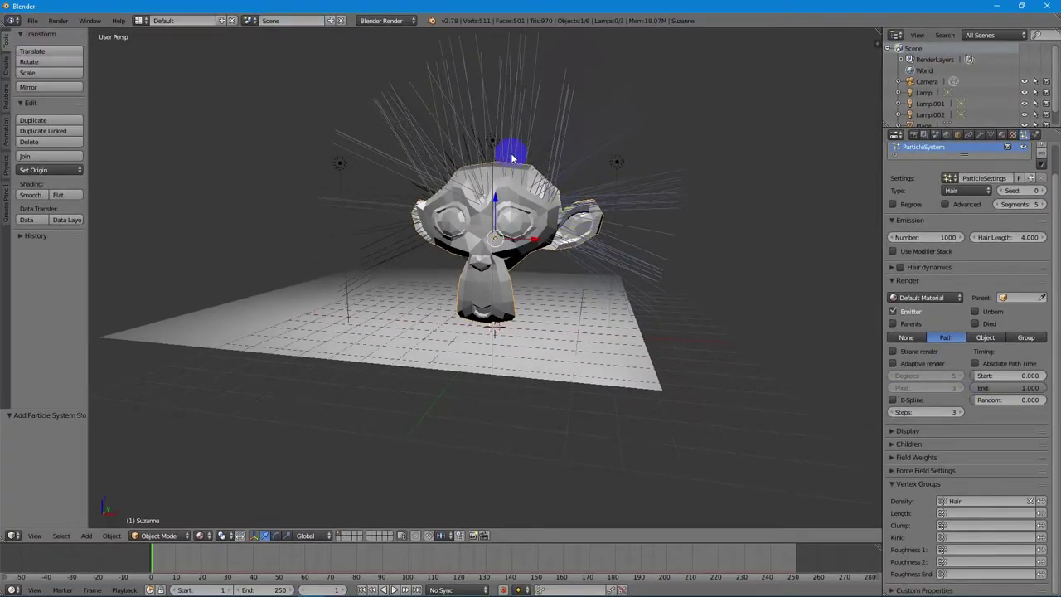
# - Shorten the particle hair on the monkey head to a Hair Length of 2.210
pyautogui.moveTo(542, 189); pyautogui.dragTo(566, 198, button='middle')
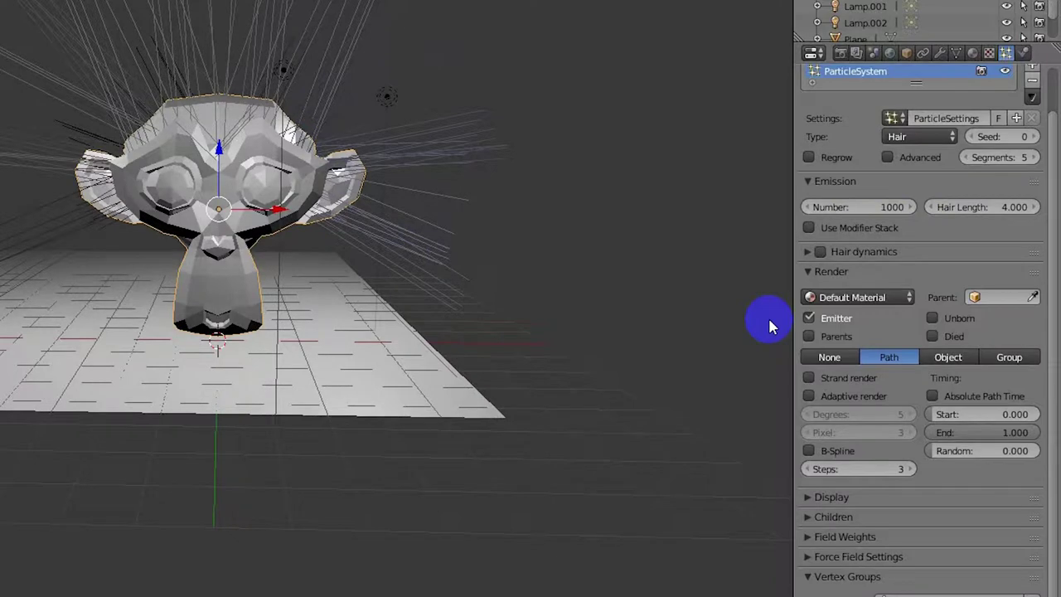
pyautogui.click(1015, 208)
pyautogui.moveTo(1015, 208); pyautogui.dragTo(866, 217)
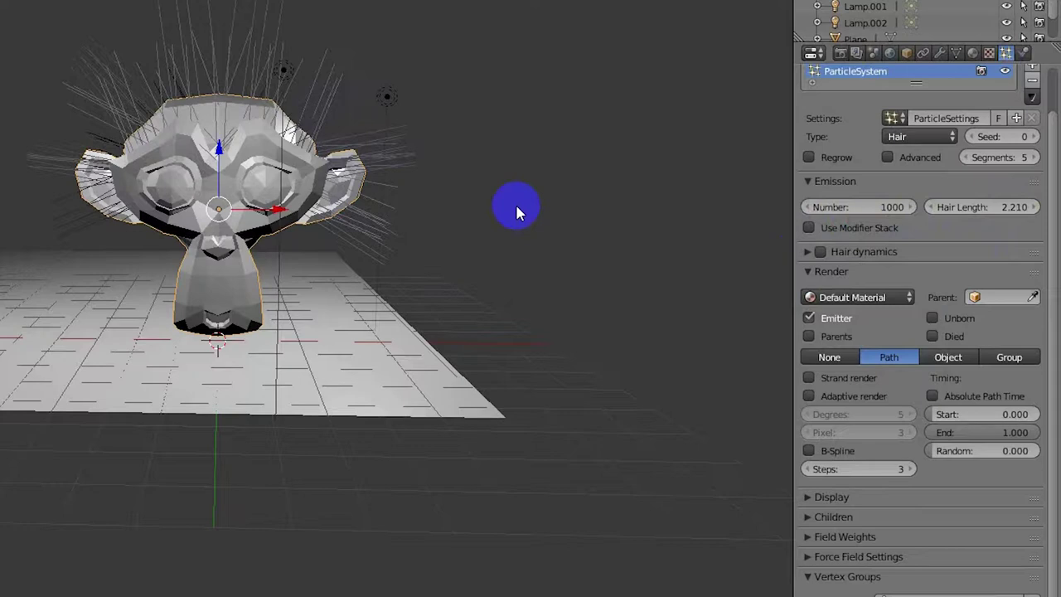
# - Enable field weights for growing hair and set the gravity weight to 0.031 so the strands droop
pyautogui.click(808, 577)
pyautogui.click(809, 536)
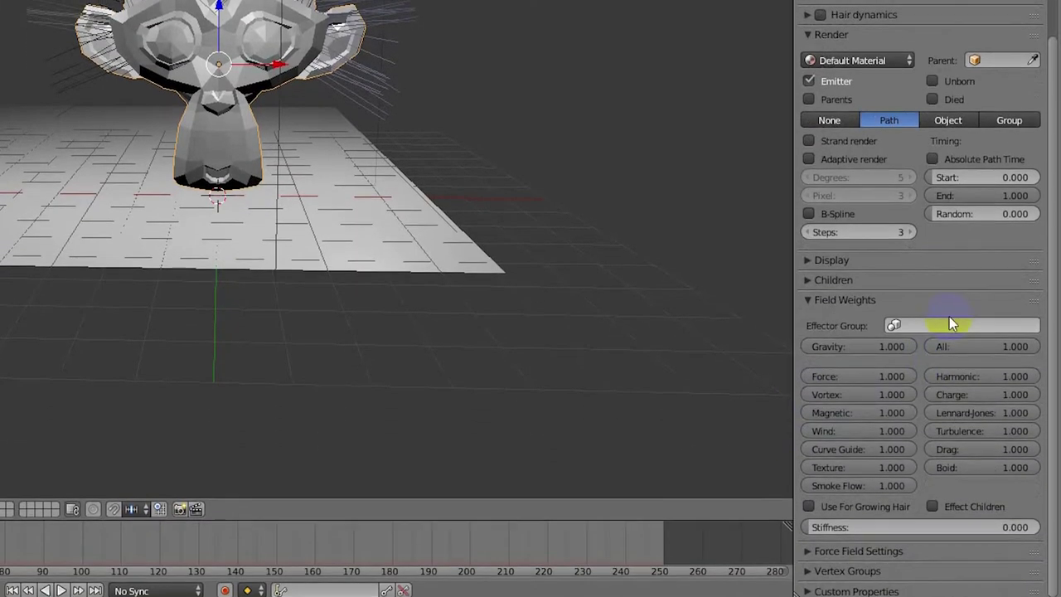
pyautogui.click(809, 505)
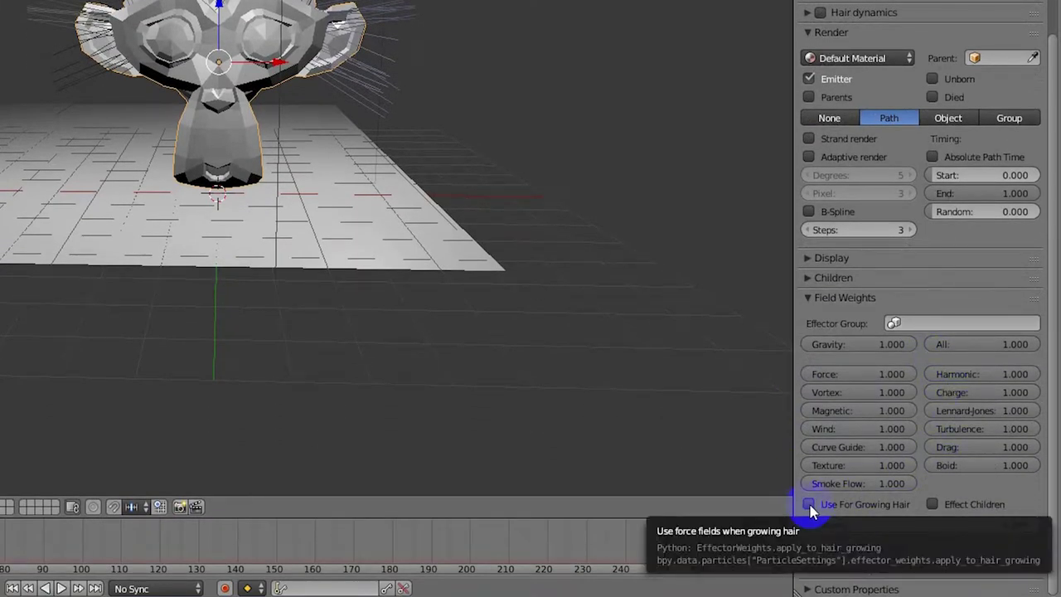
pyautogui.click(809, 506)
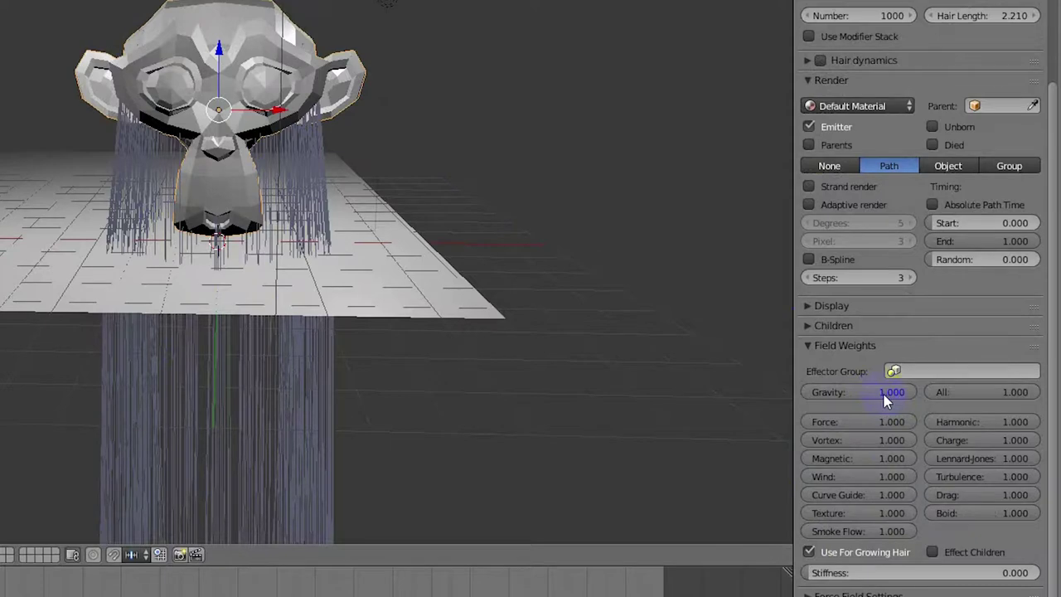
pyautogui.moveTo(888, 396); pyautogui.dragTo(763, 386)
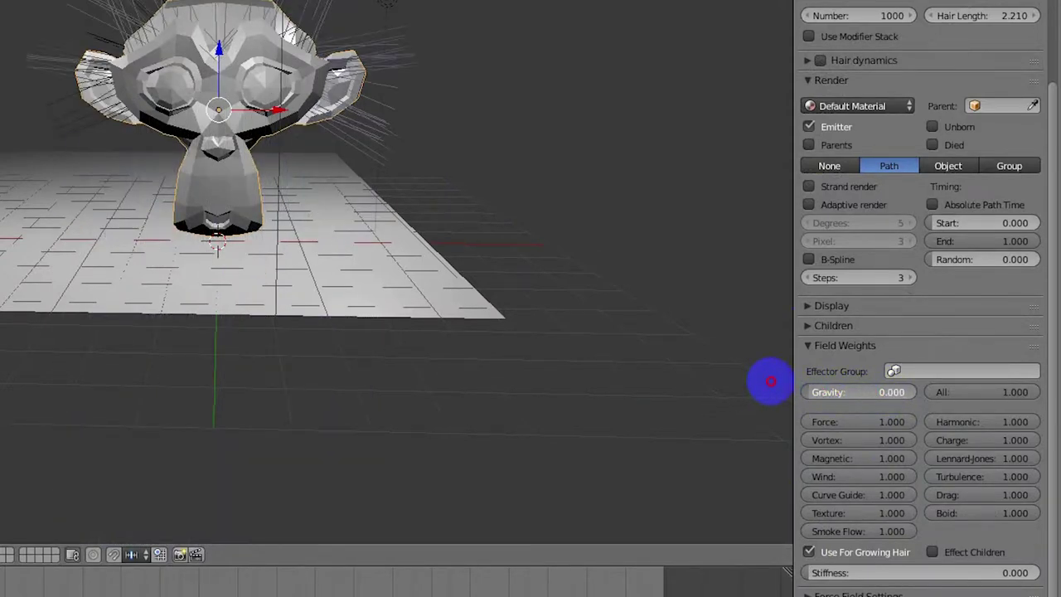
pyautogui.moveTo(771, 381); pyautogui.dragTo(883, 370)
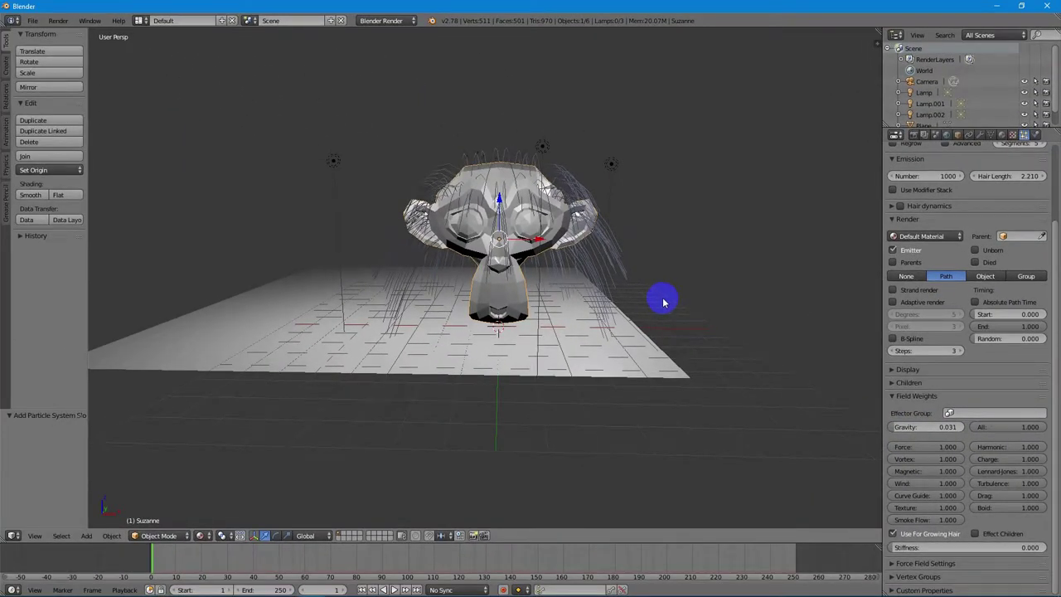
# - Render the scene to check how the drooping hair looks, then close the render
pyautogui.moveTo(663, 303); pyautogui.dragTo(628, 317, button='middle')
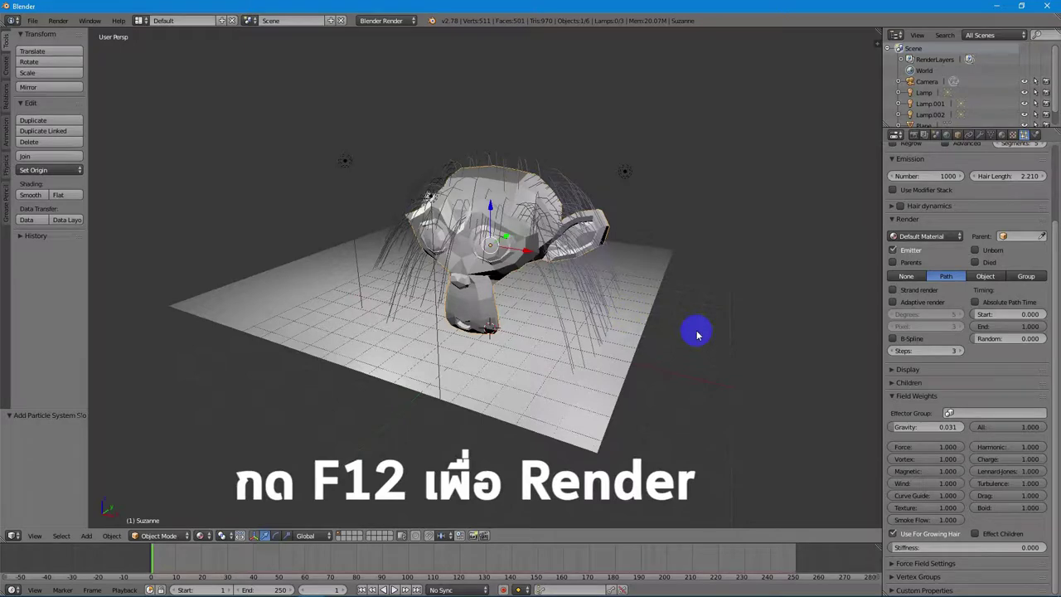
pyautogui.press('F12')
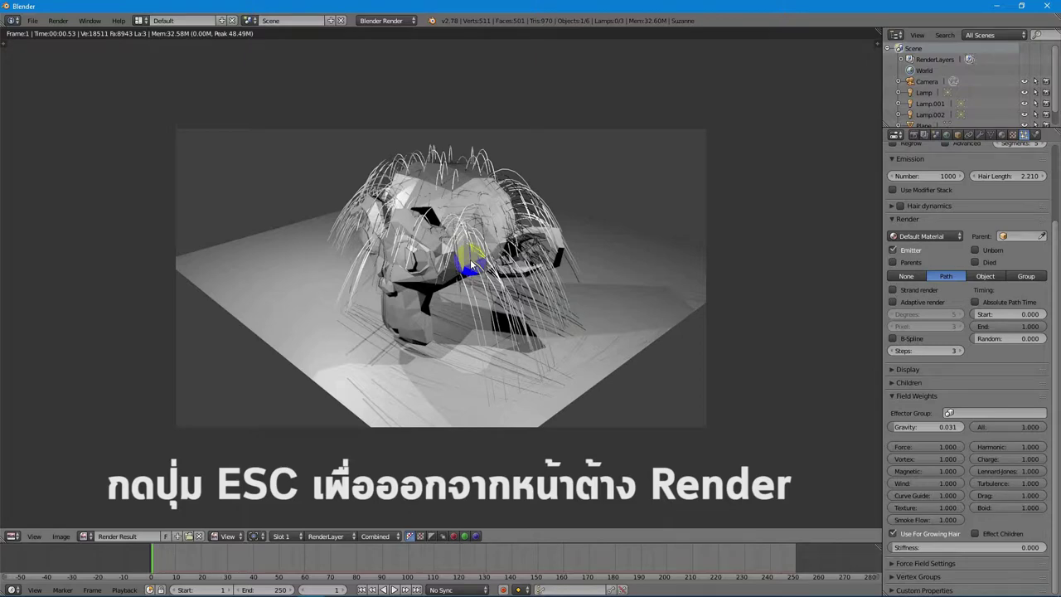
pyautogui.press('Escape')
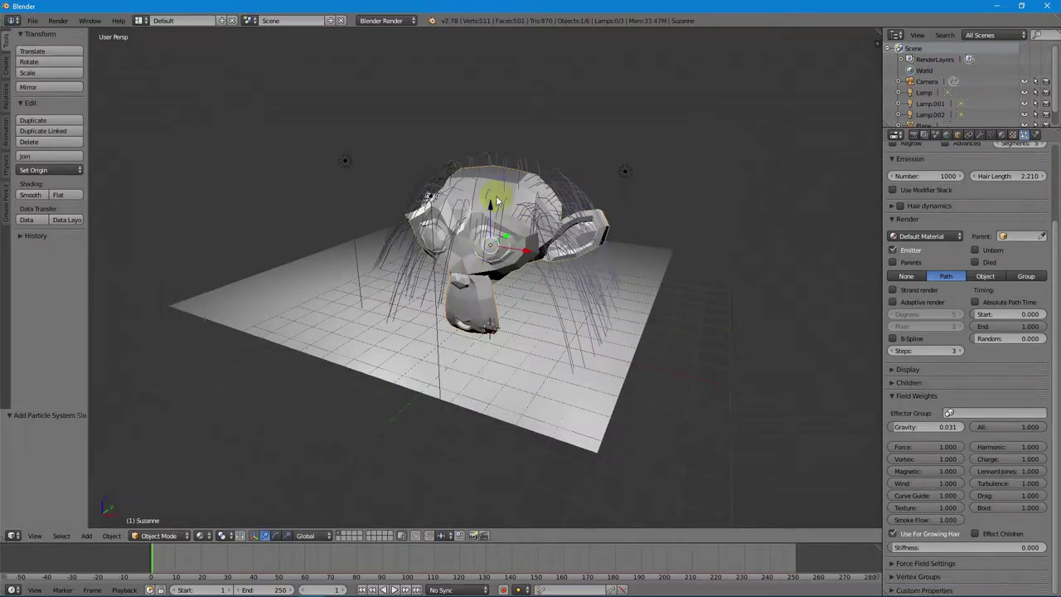
# - Scale the monkey head down to about 0.657 and raise it about 0.692 along Z
pyautogui.press('s')
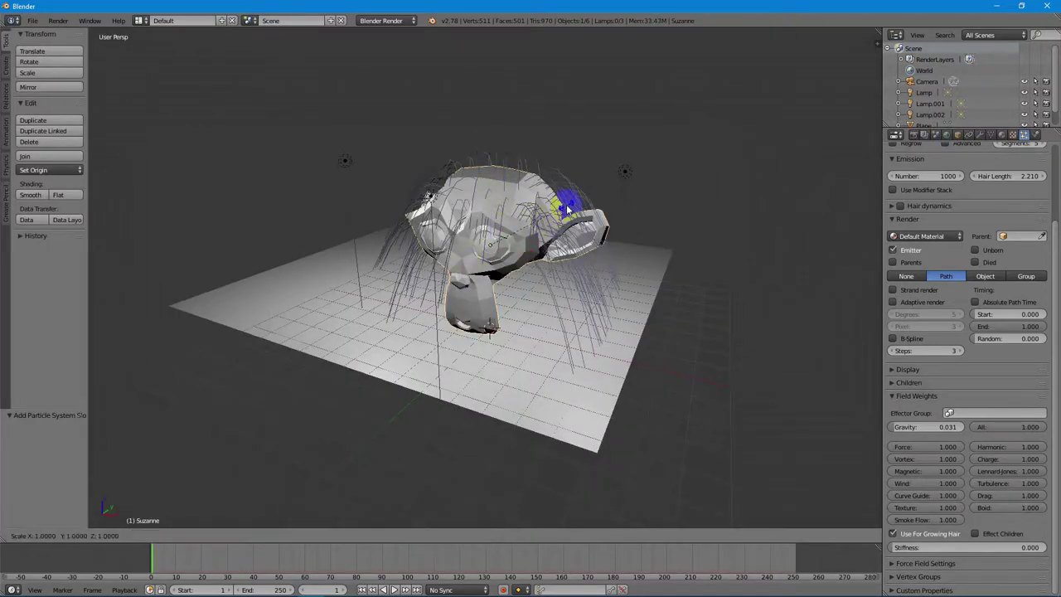
pyautogui.click(540, 222)
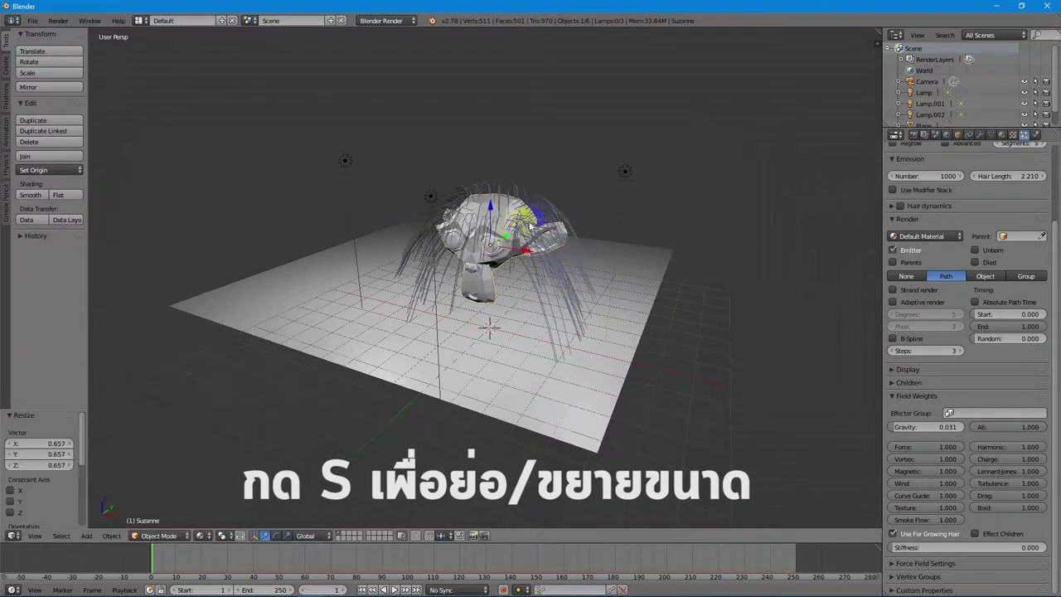
pyautogui.press('g')
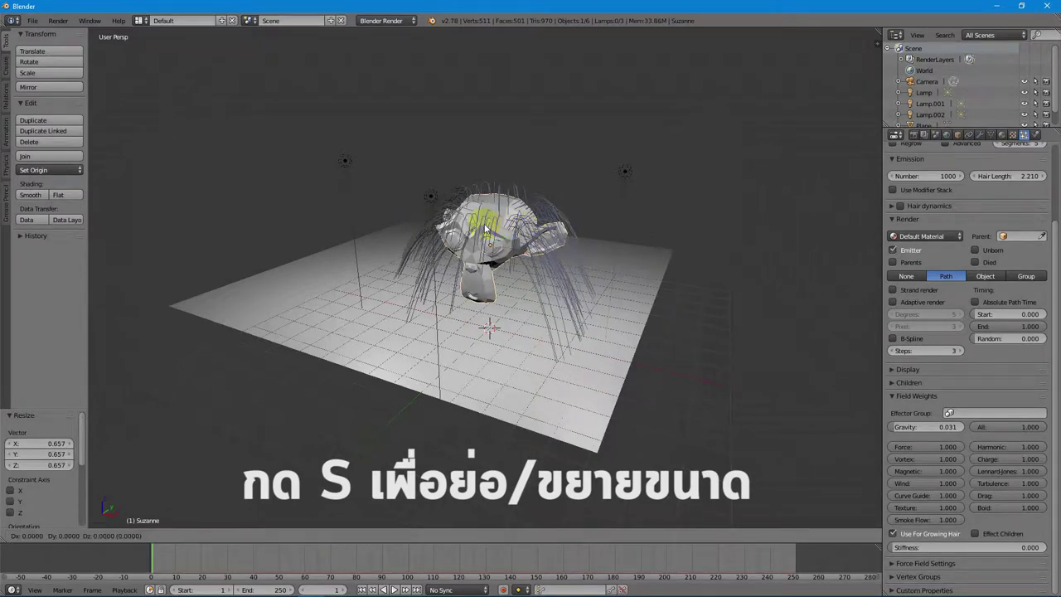
pyautogui.press('z')
pyautogui.click(488, 209)
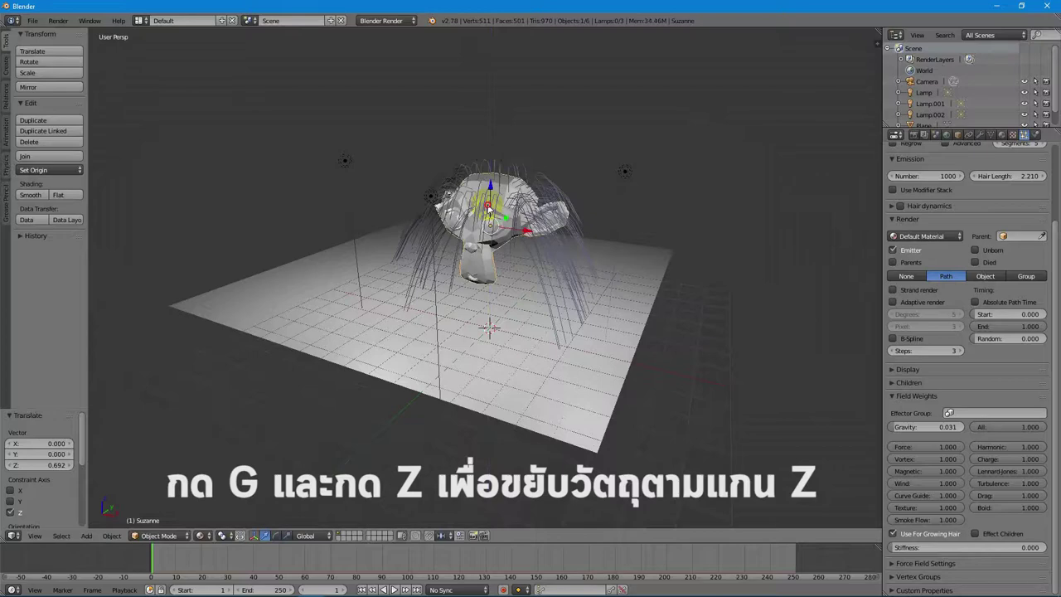
# - Switch to the camera view and raise the monkey head by about another 0.593 along Z
pyautogui.press('KP_0')
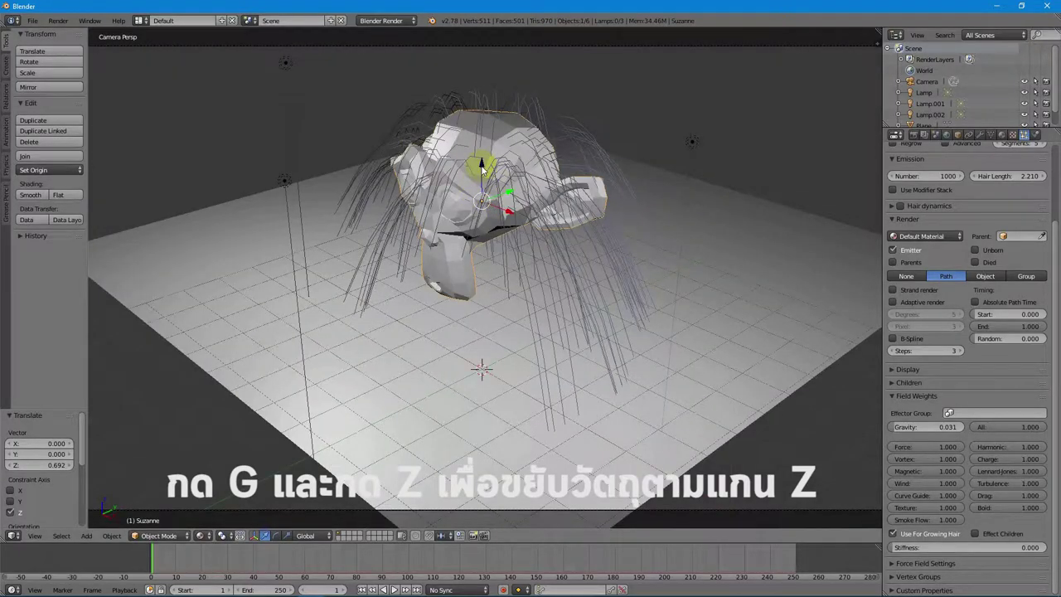
pyautogui.press('g')
pyautogui.press('z')
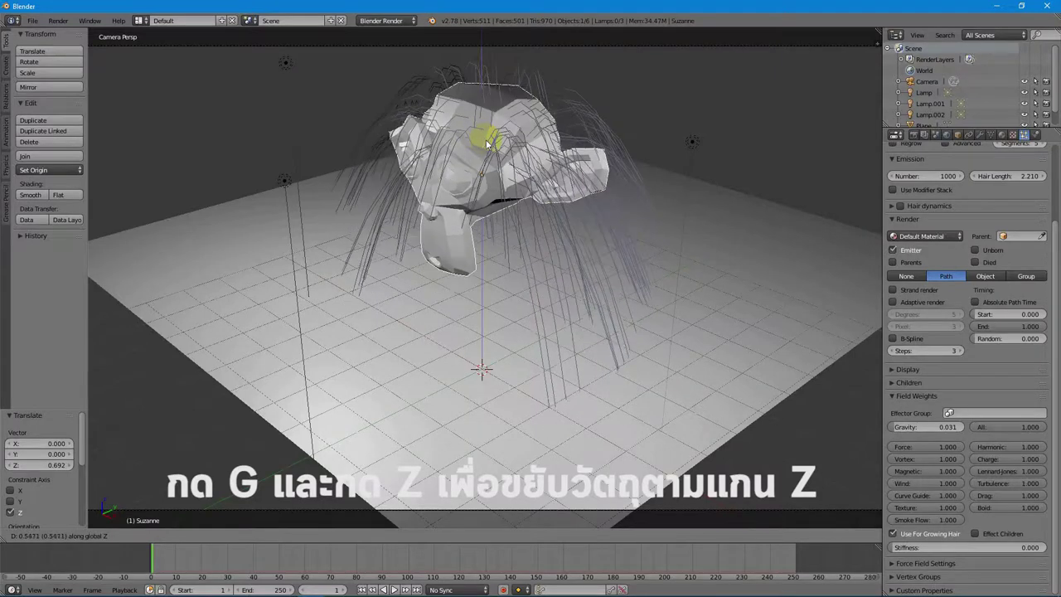
pyautogui.click(496, 152)
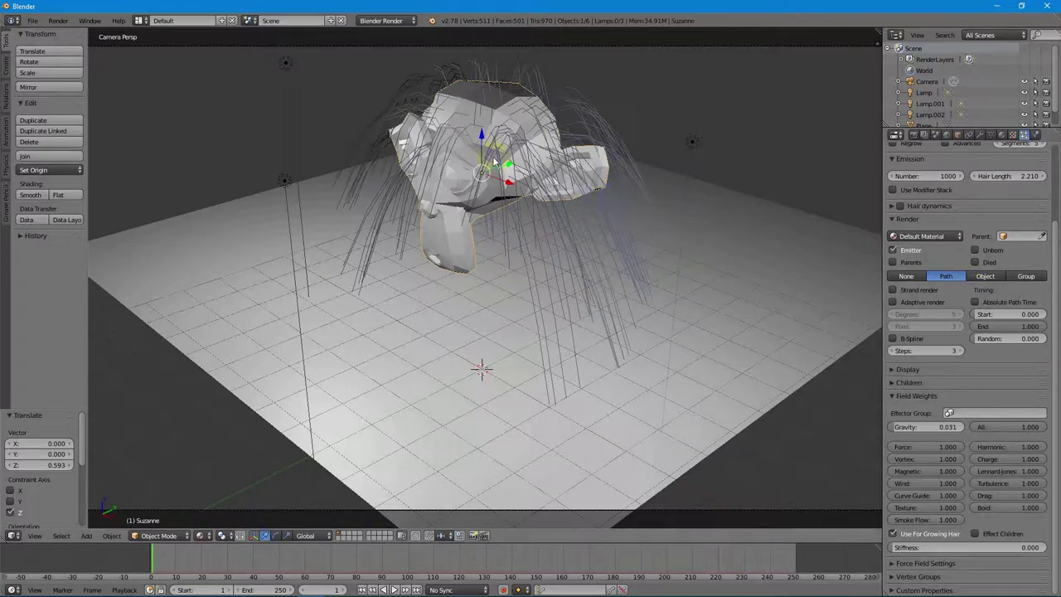
# - Give the monkey head a new material with a golden-yellow diffuse color and test-render the scene
pyautogui.rightClick(492, 157)
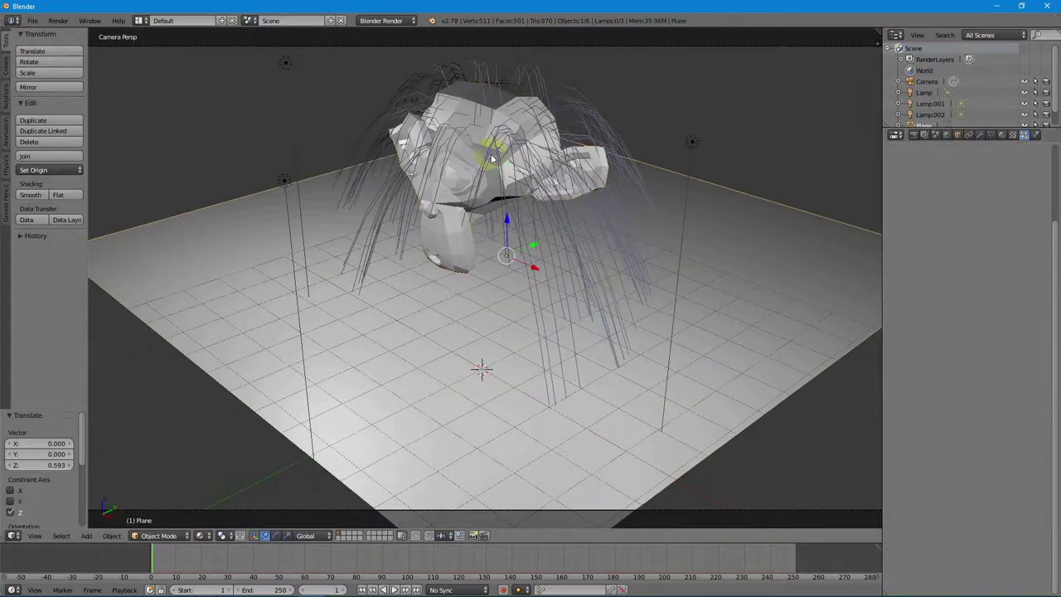
pyautogui.rightClick(491, 158)
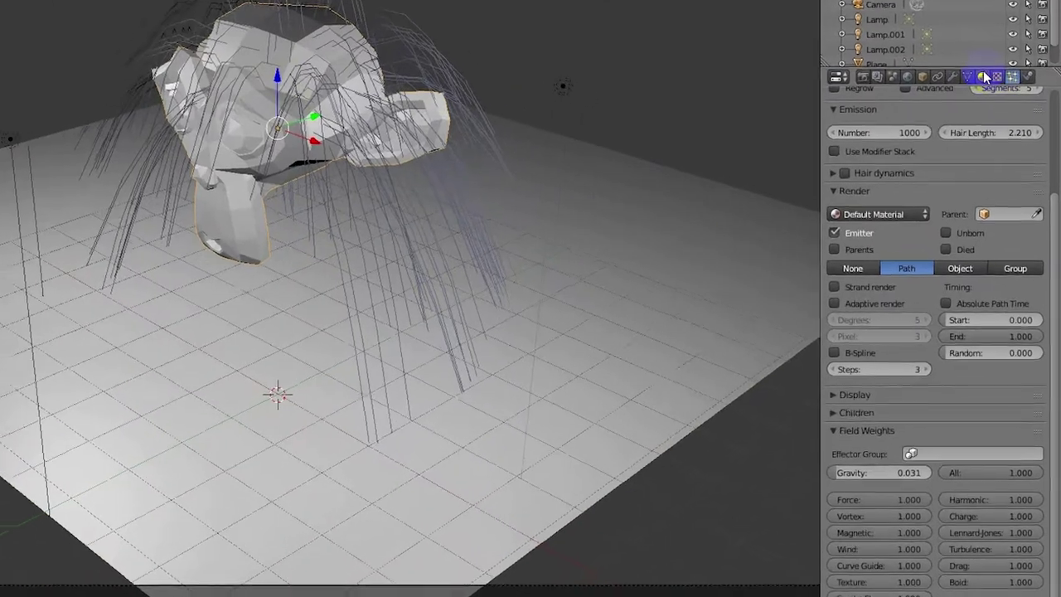
pyautogui.click(1001, 133)
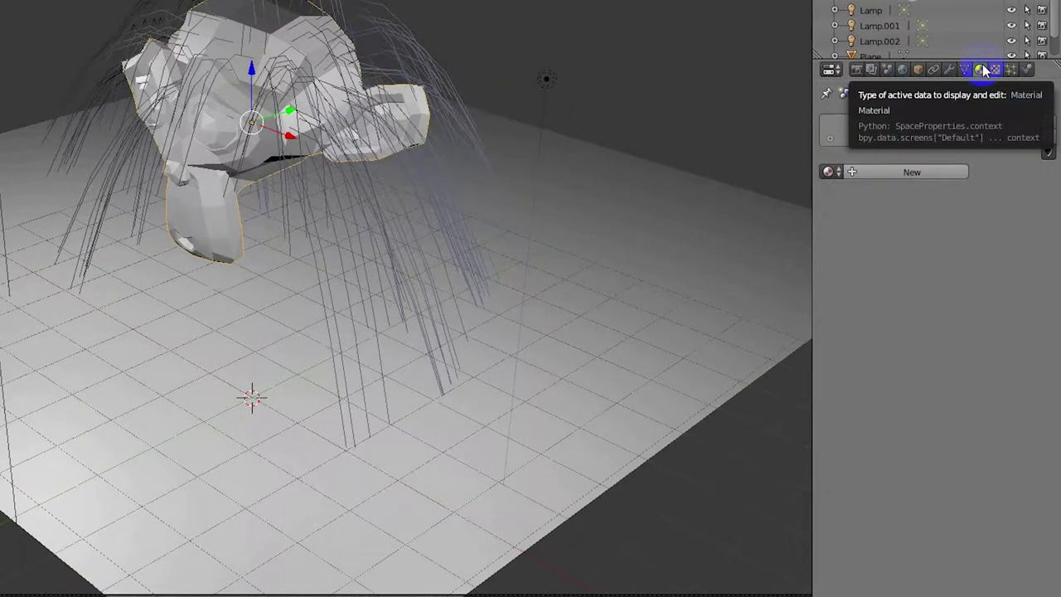
pyautogui.click(913, 172)
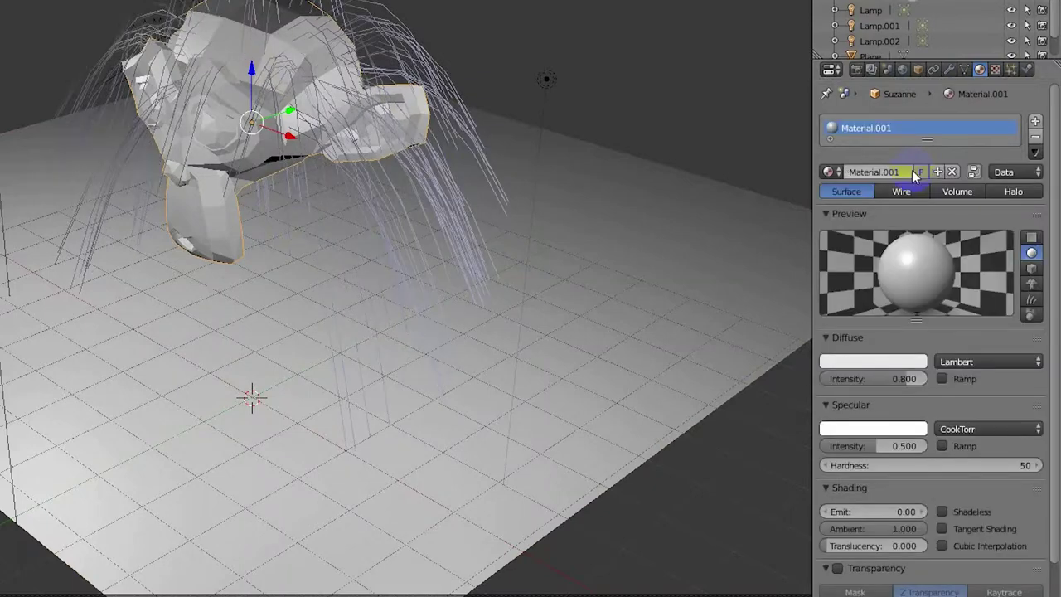
pyautogui.click(889, 363)
pyautogui.moveTo(853, 211); pyautogui.dragTo(818, 239)
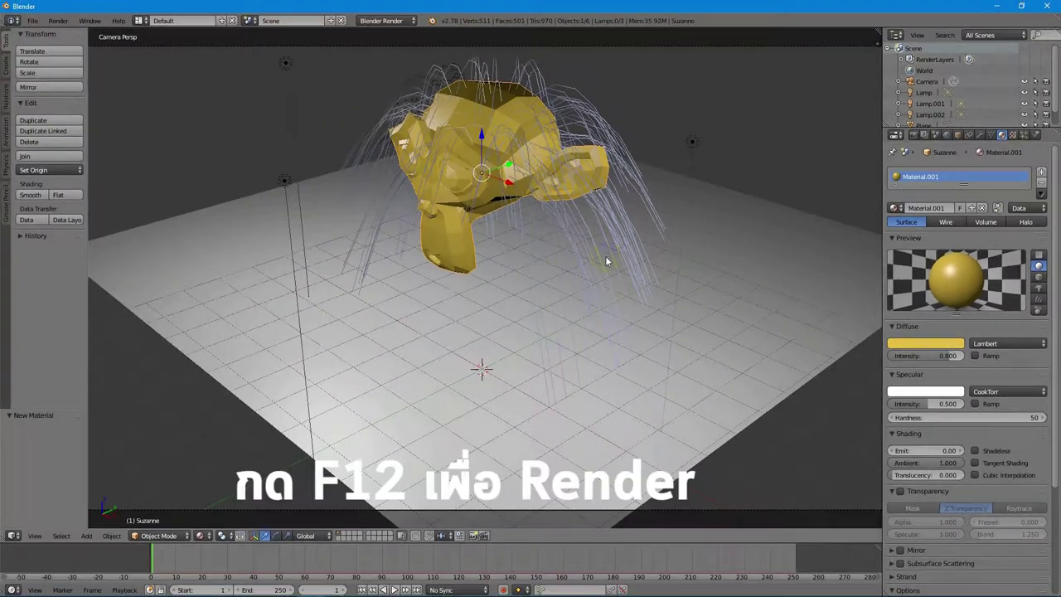
pyautogui.press('F12')
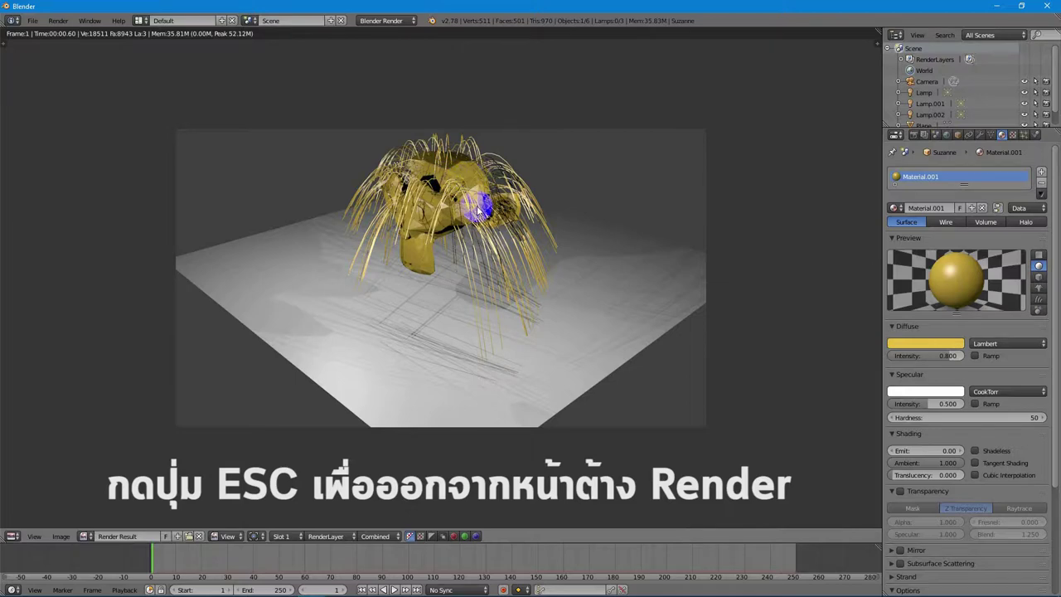
pyautogui.press('Escape')
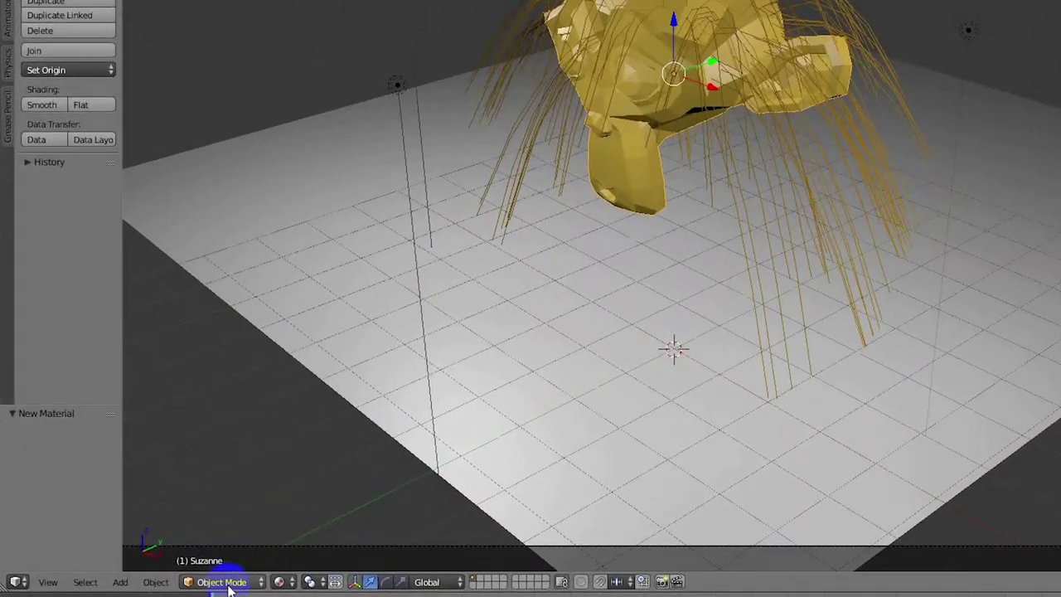
# - Switch the monkey head to Edit Mode
pyautogui.click(165, 535)
pyautogui.click(229, 544)
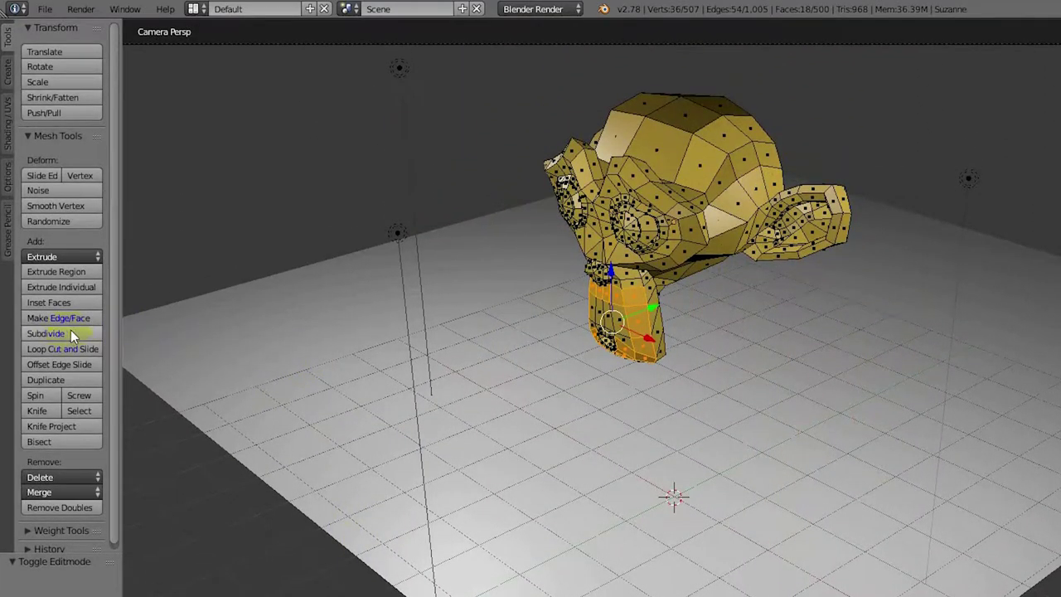
pyautogui.click(72, 302)
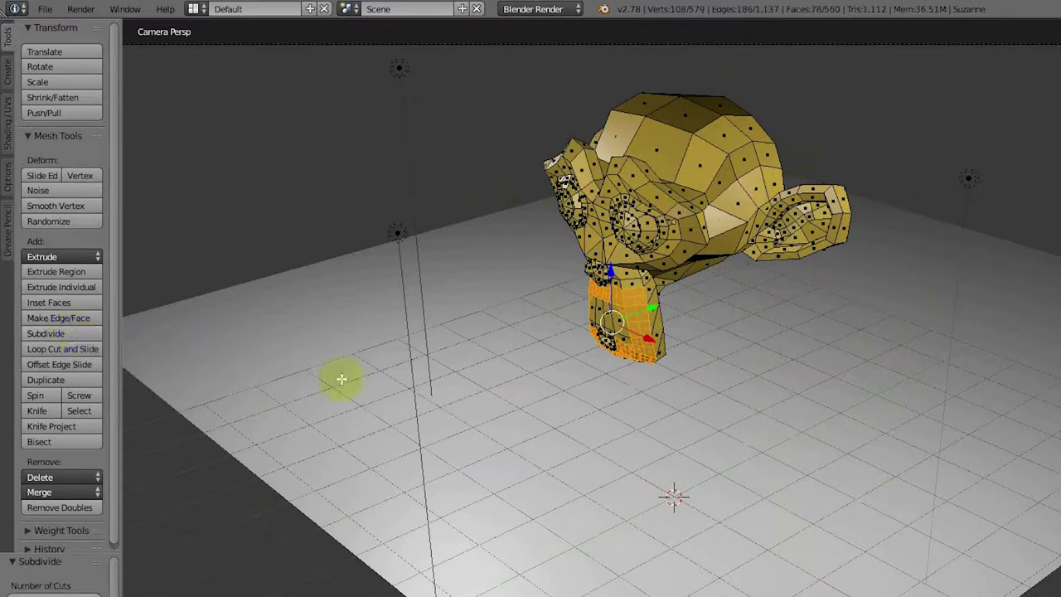
pyautogui.rightClick(213, 256)
pyautogui.hotkey('ctrl', 'z')
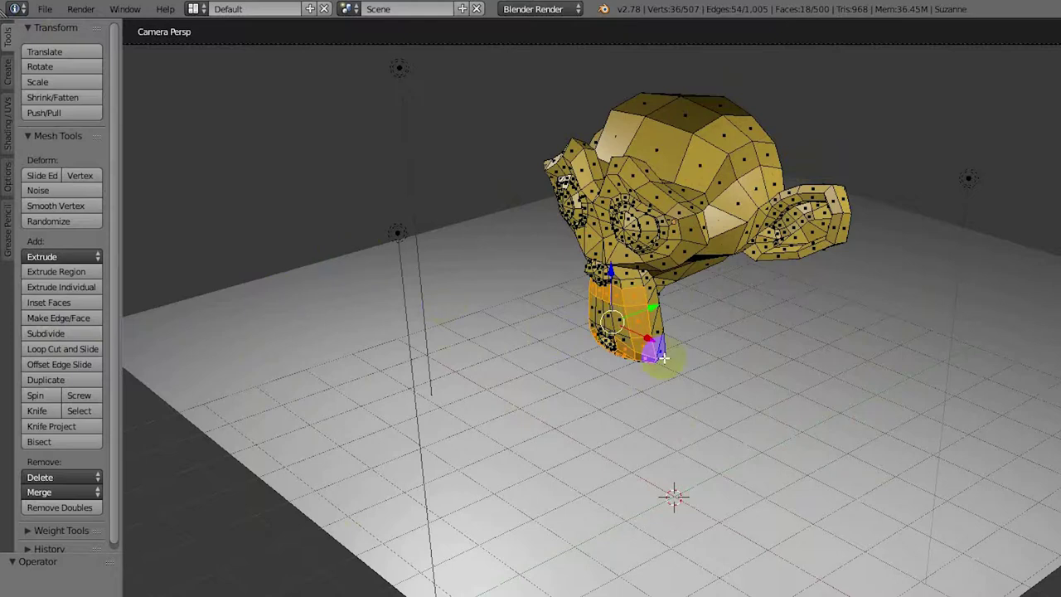
# - Select the monkey head's entire mesh and subdivide it with one cut
pyautogui.press('a')
pyautogui.press('a')
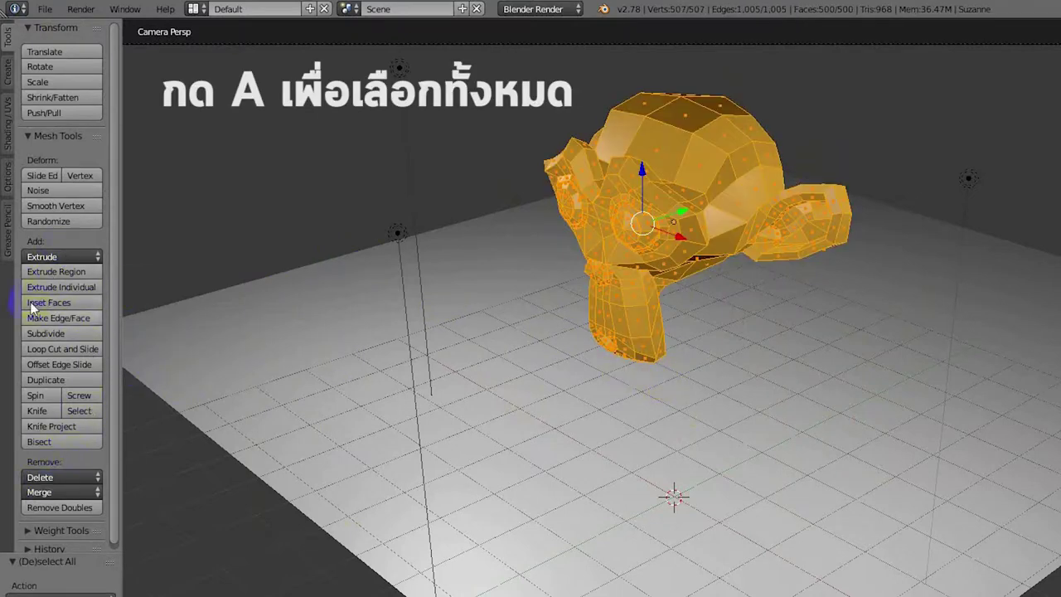
pyautogui.click(65, 331)
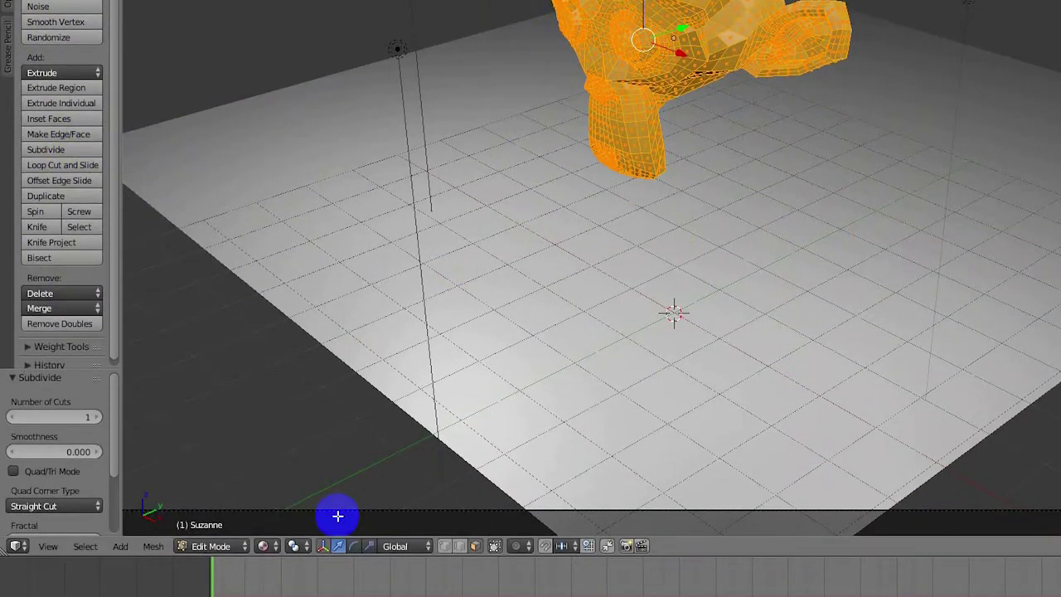
# - Return to Object Mode and apply smooth shading to the monkey head
pyautogui.click(227, 545)
pyautogui.click(208, 526)
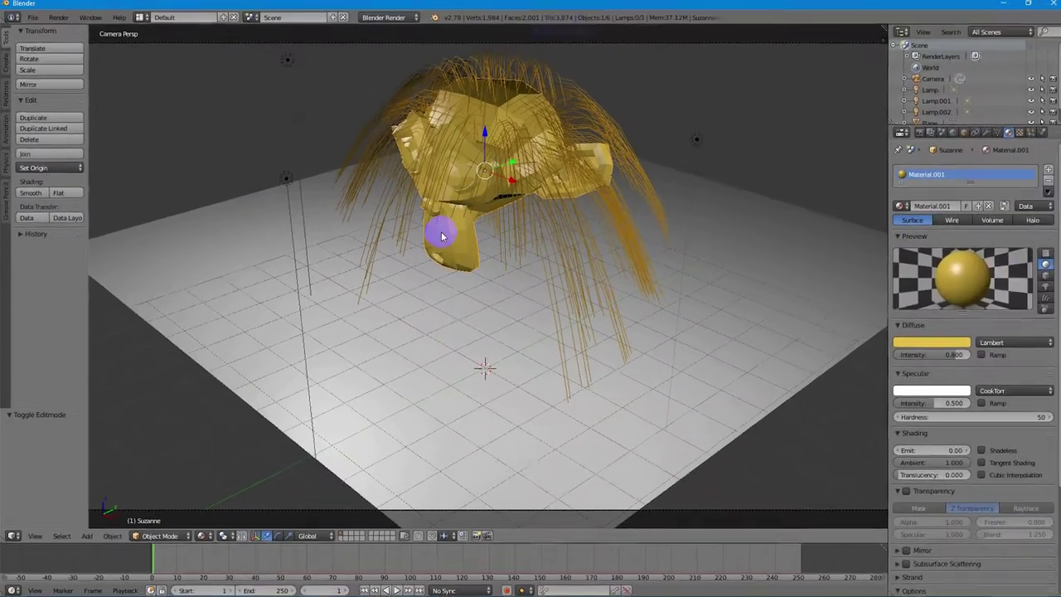
pyautogui.moveTo(441, 236); pyautogui.dragTo(481, 235, button='middle')
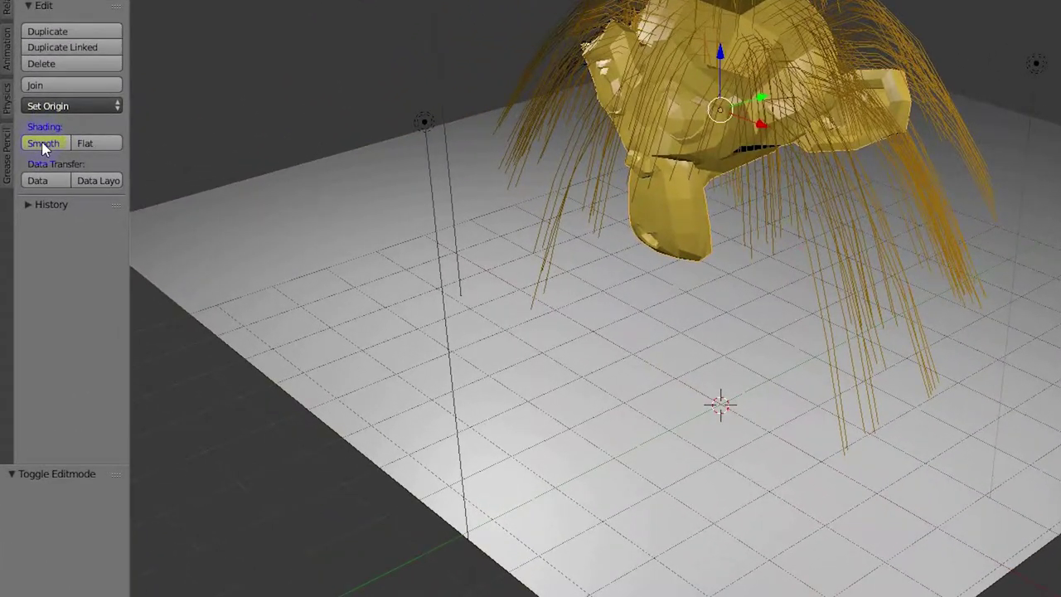
pyautogui.click(45, 161)
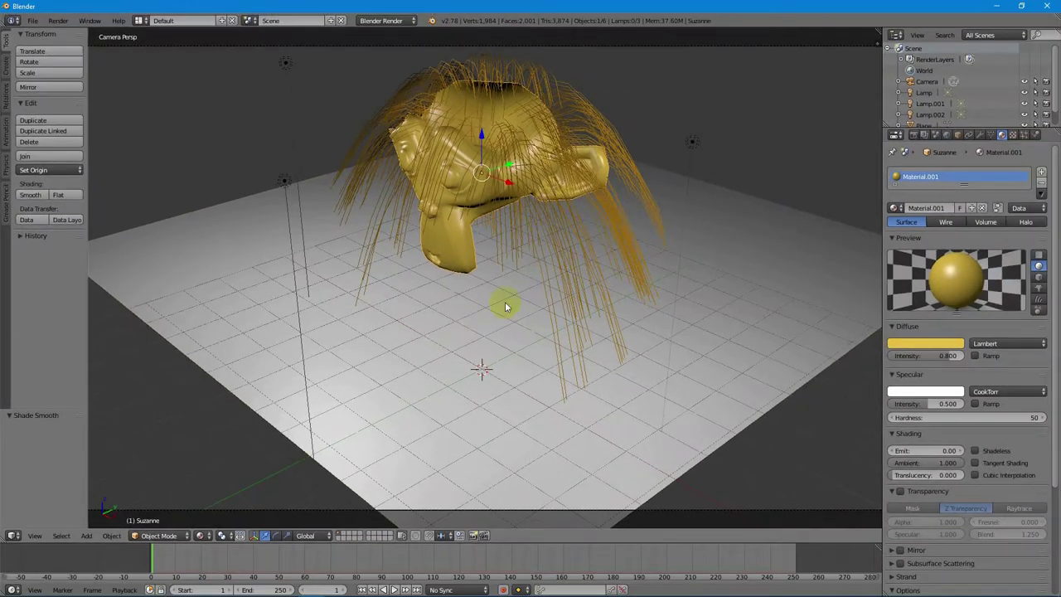
# - Test-render the scene with the smooth-shaded monkey head and close the render result
pyautogui.press('F12')
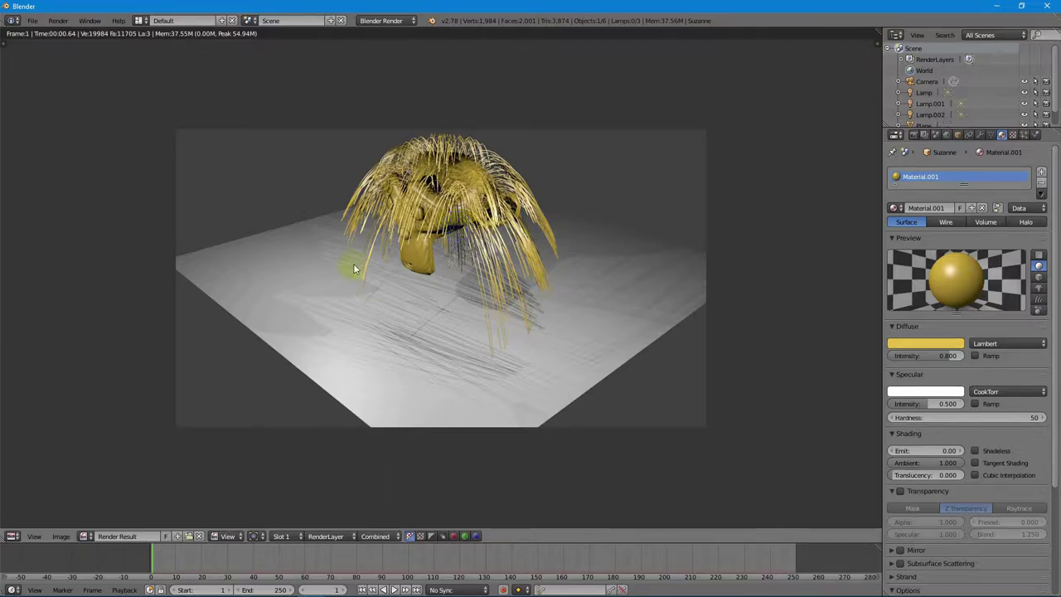
pyautogui.press('Escape')
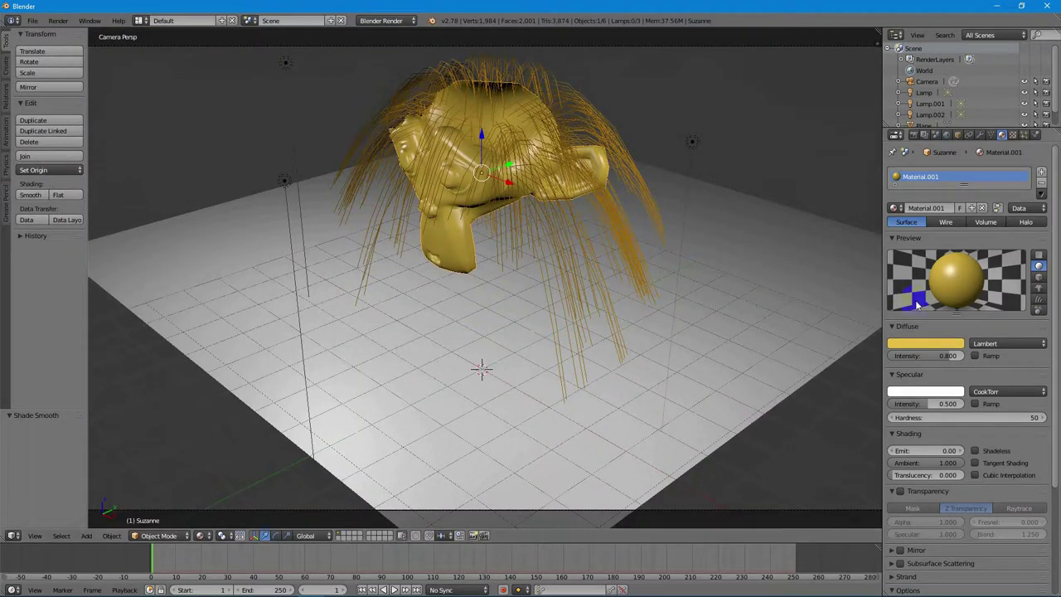
# - Shorten the hair of the monkey head's particle system to a hair length of 1.480
pyautogui.click(1036, 134)
pyautogui.rightClick(556, 144)
pyautogui.rightClick(521, 124)
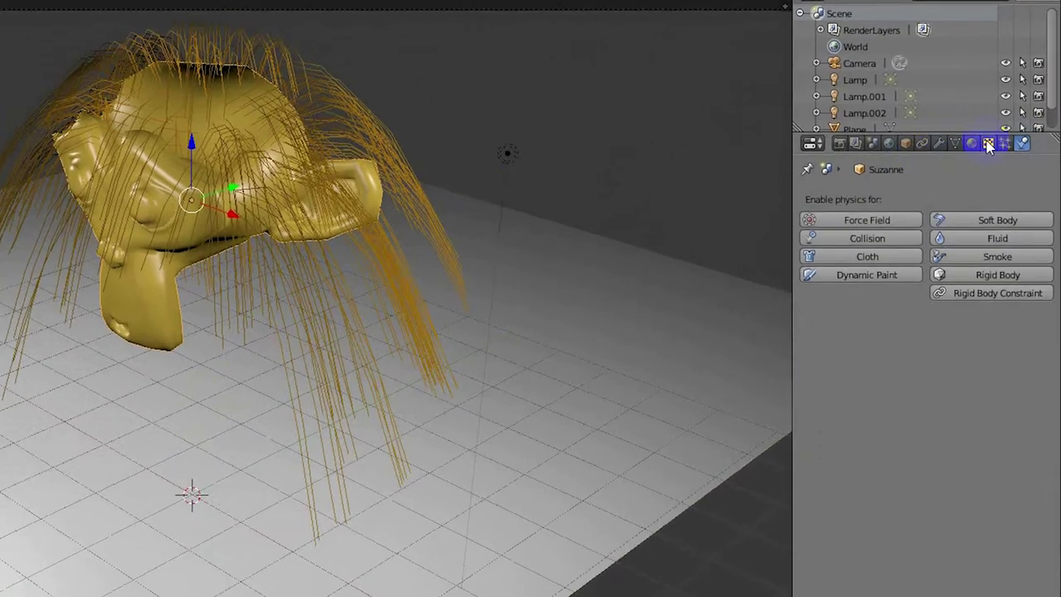
pyautogui.click(1004, 143)
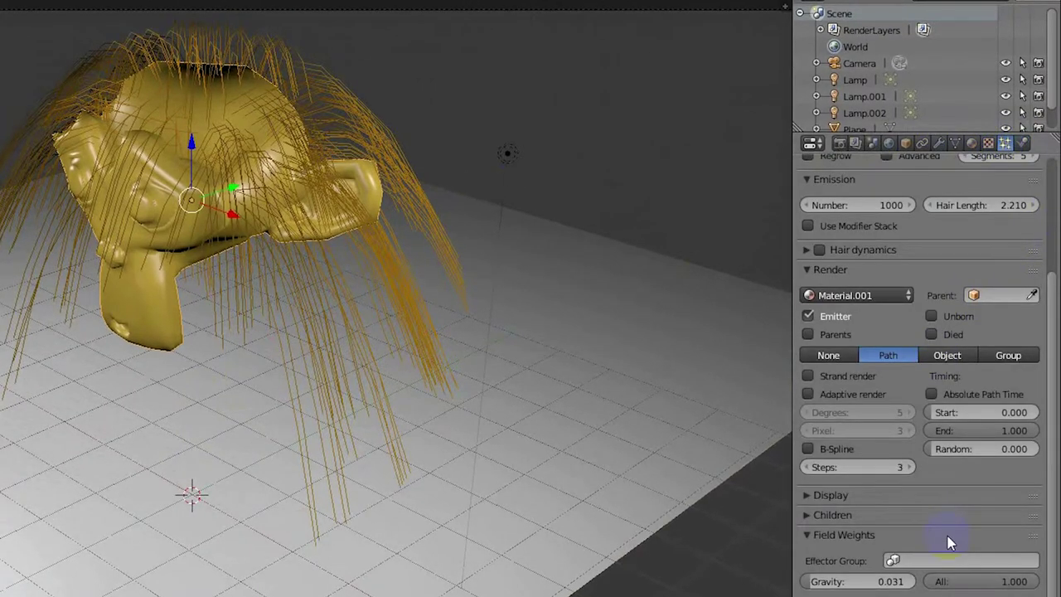
pyautogui.scroll(4, 949, 543)
pyautogui.moveTo(1021, 337); pyautogui.dragTo(969, 338)
pyautogui.moveTo(987, 337); pyautogui.dragTo(955, 349)
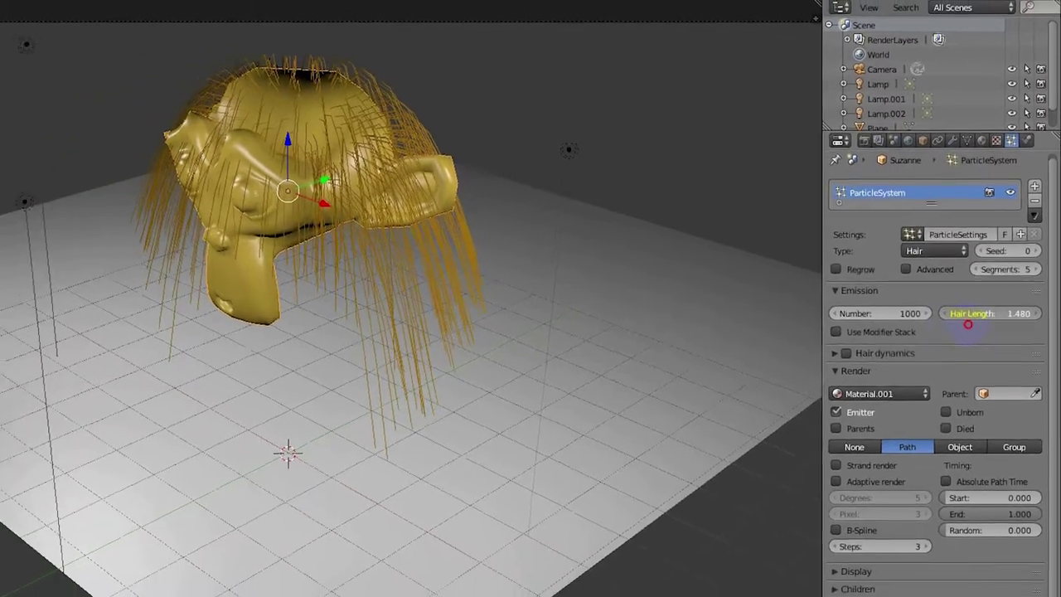
# - Set the gravity field weight of the monkey head's hair particles to 0.011
pyautogui.moveTo(331, 332)
pyautogui.mouseDown(button='middle')
pyautogui.moveTo(273, 344)
pyautogui.moveTo(318, 352)
pyautogui.moveTo(350, 327)
pyautogui.mouseUp(button='middle')
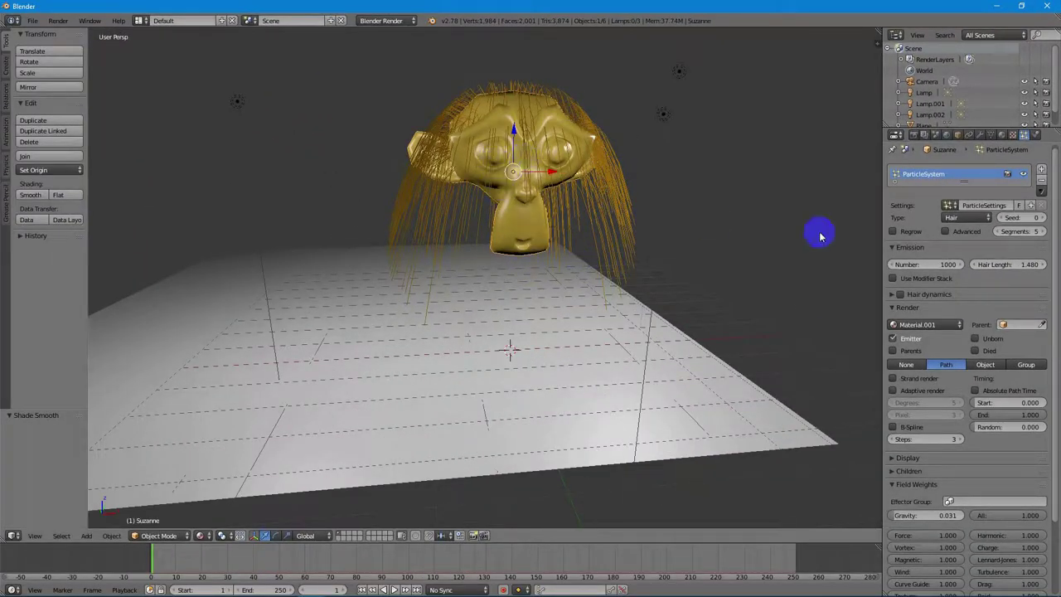
pyautogui.moveTo(757, 295); pyautogui.dragTo(730, 300, button='middle')
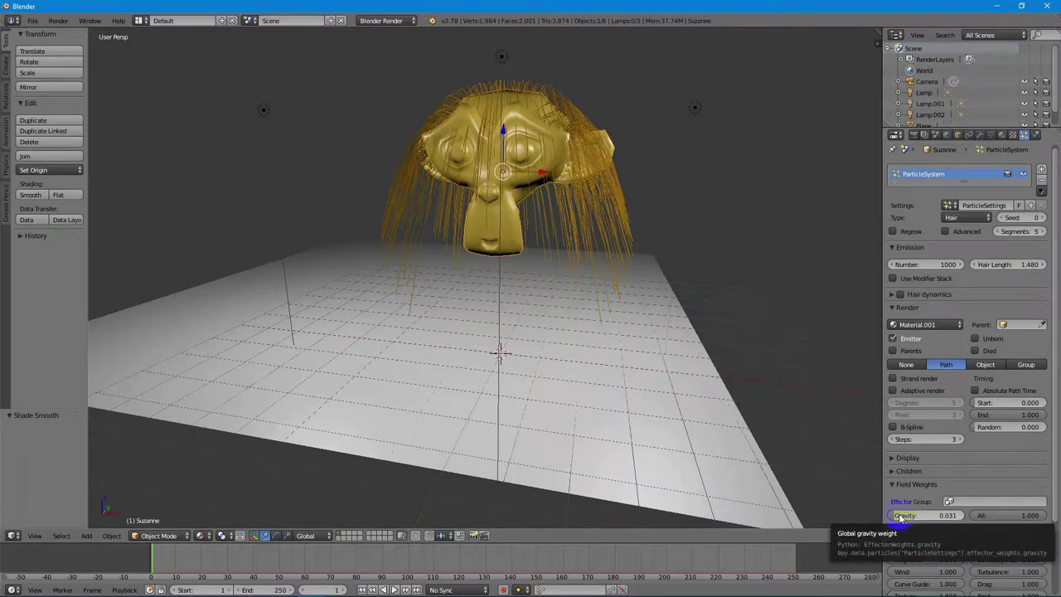
pyautogui.moveTo(900, 515); pyautogui.dragTo(871, 507)
pyautogui.moveTo(710, 355); pyautogui.dragTo(641, 362, button='middle')
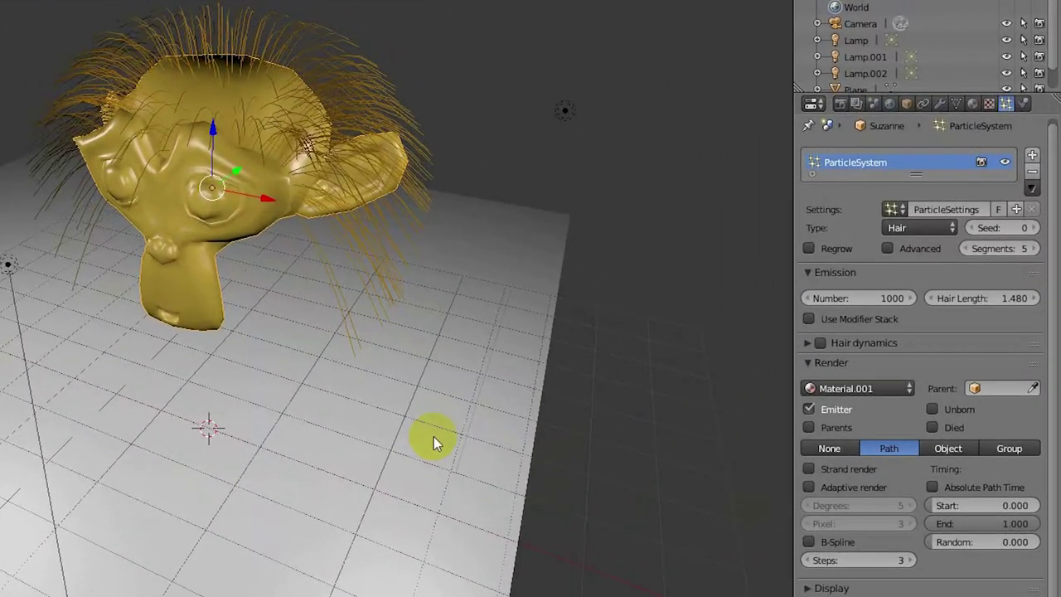
# - Add a second material to the monkey head with a dark red diffuse color and a diffuse intensity of 0.731
pyautogui.click(972, 102)
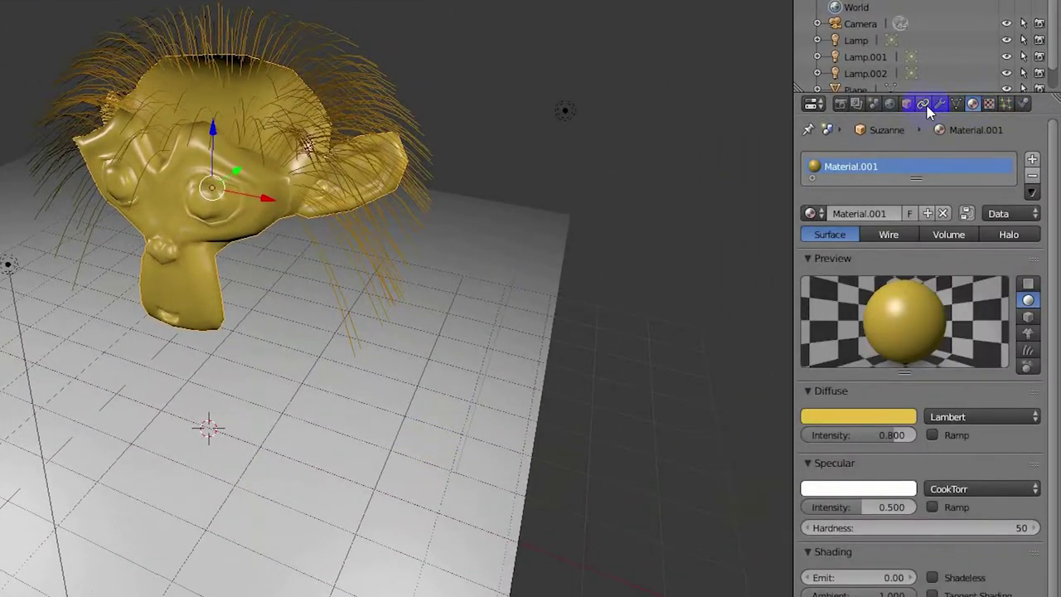
pyautogui.click(1032, 160)
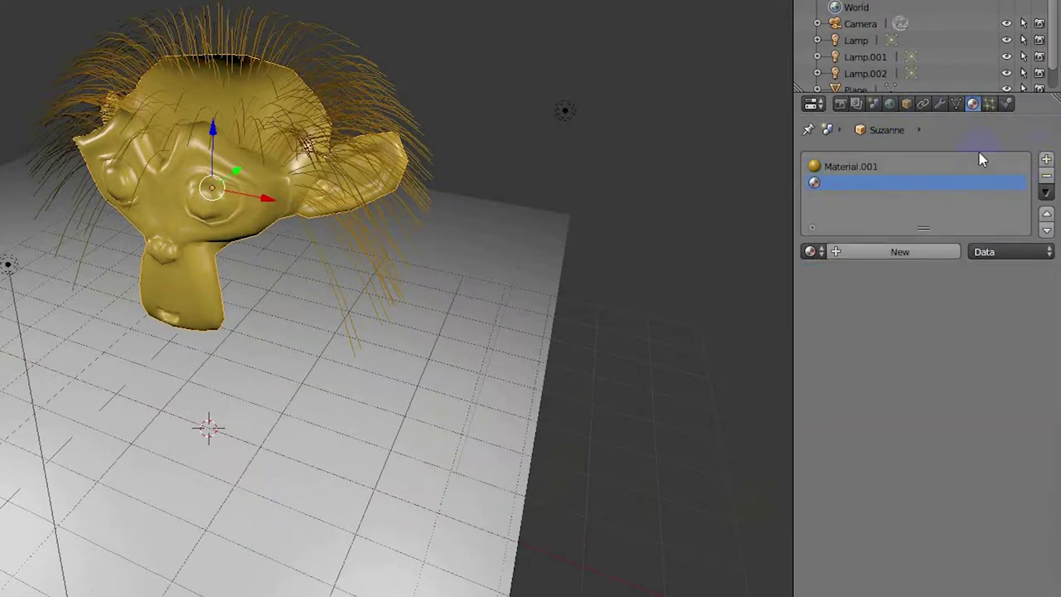
pyautogui.click(899, 255)
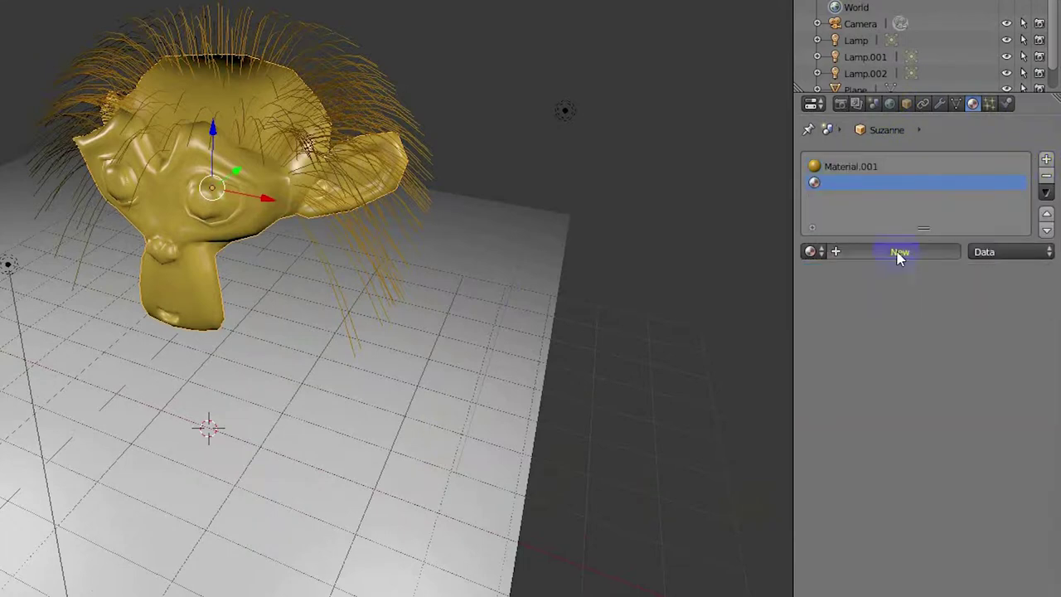
pyautogui.click(866, 455)
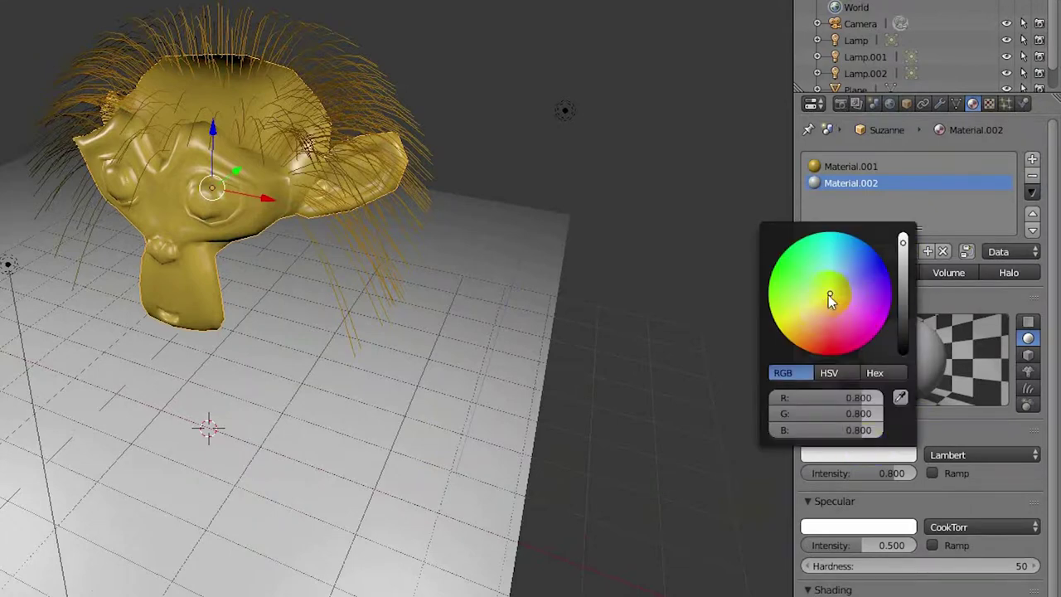
pyautogui.moveTo(832, 291); pyautogui.dragTo(849, 338)
pyautogui.moveTo(902, 244); pyautogui.dragTo(907, 311)
pyautogui.moveTo(850, 337)
pyautogui.mouseDown()
pyautogui.moveTo(811, 349)
pyautogui.moveTo(831, 344)
pyautogui.mouseUp()
pyautogui.moveTo(888, 473)
pyautogui.mouseDown()
pyautogui.moveTo(906, 460)
pyautogui.moveTo(886, 473)
pyautogui.moveTo(928, 467)
pyautogui.moveTo(903, 450)
pyautogui.moveTo(883, 469)
pyautogui.mouseUp()
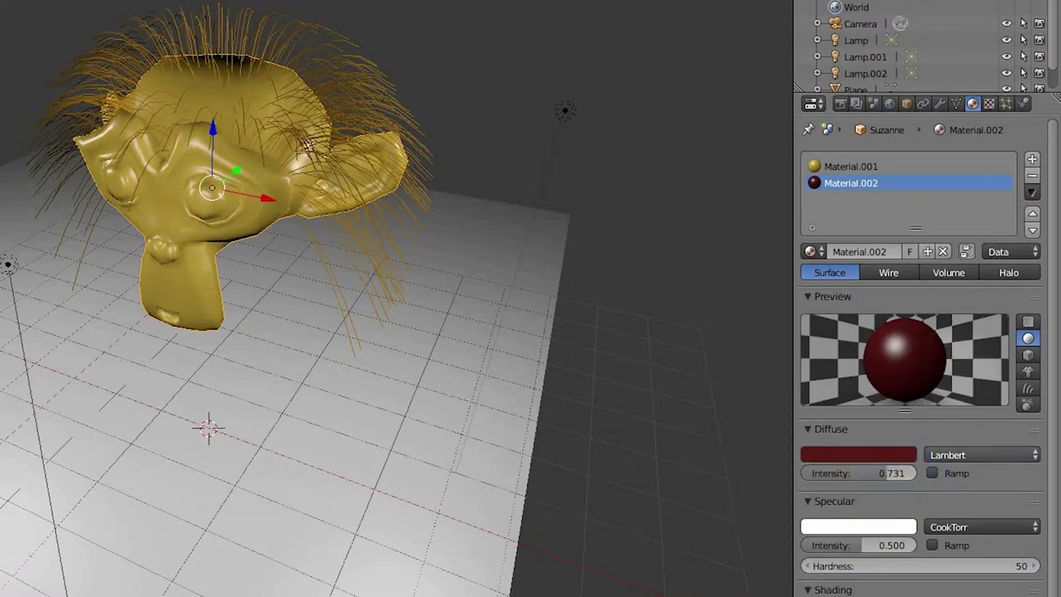
# - Rename the dark red material as Hair
pyautogui.doubleClick(851, 185)
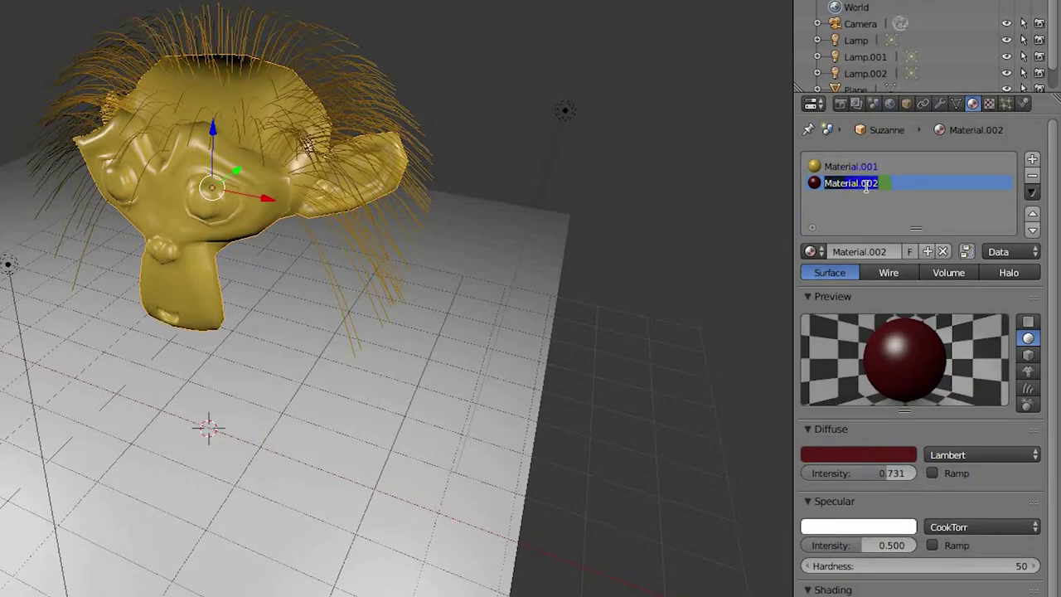
pyautogui.write('Hair')
pyautogui.press('Return')
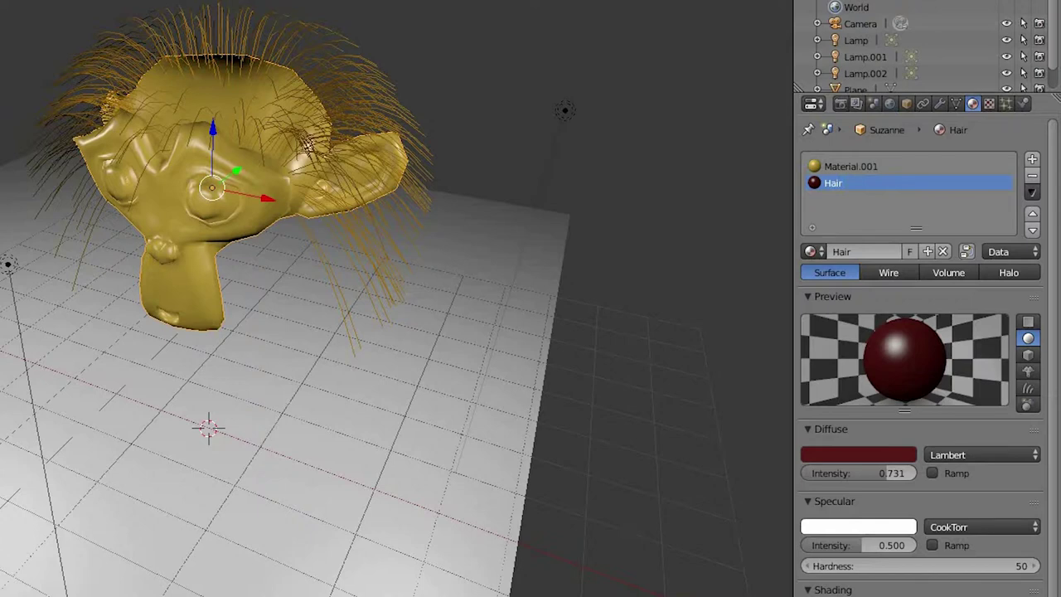
# - Assign the Hair material to the monkey head's particle system and test-render the scene
pyautogui.click(1005, 103)
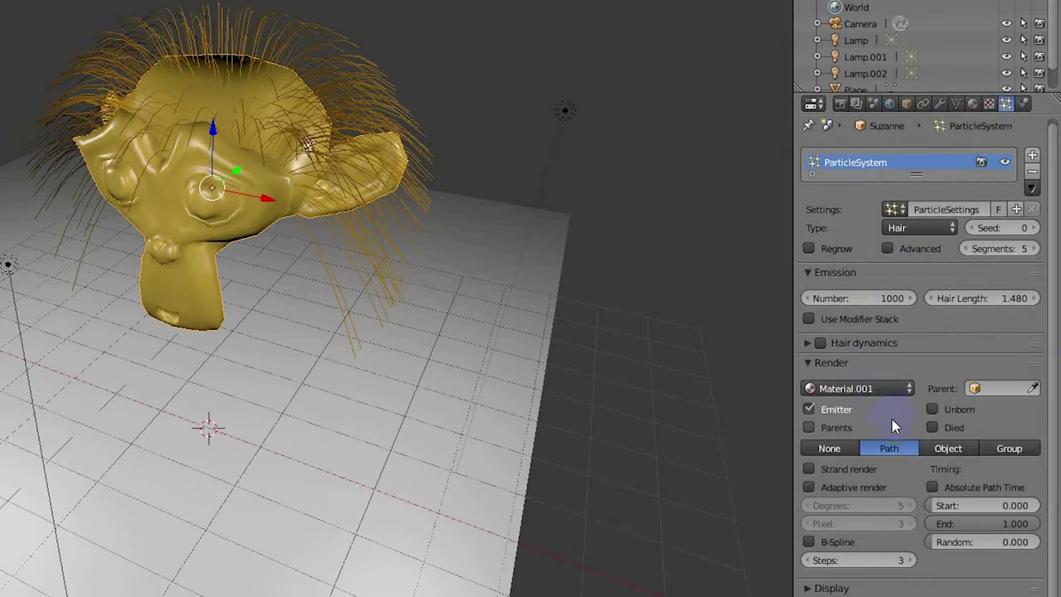
pyautogui.click(903, 389)
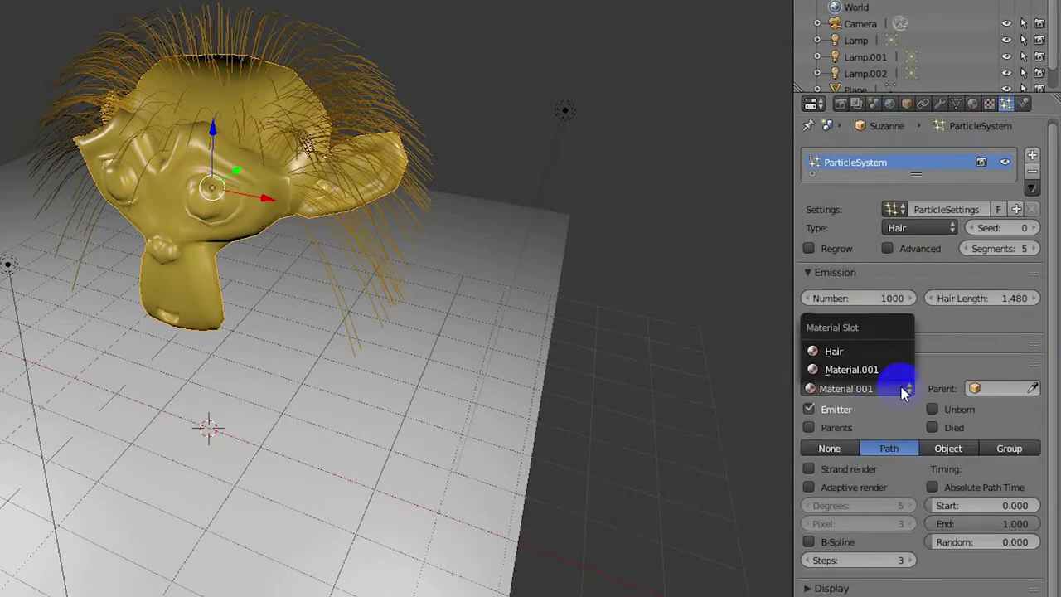
pyautogui.click(865, 352)
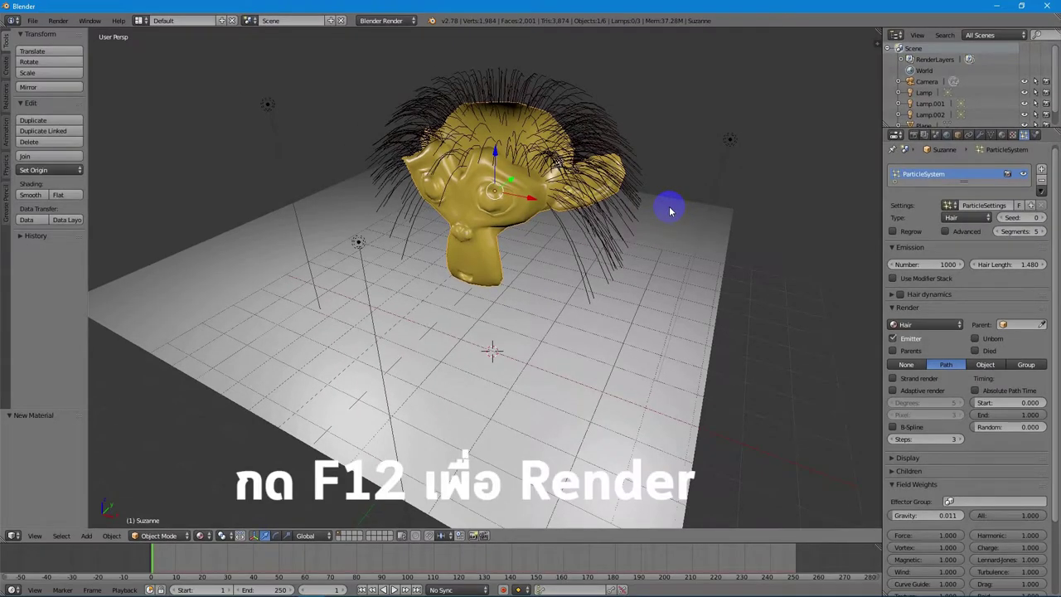
pyautogui.press('F12')
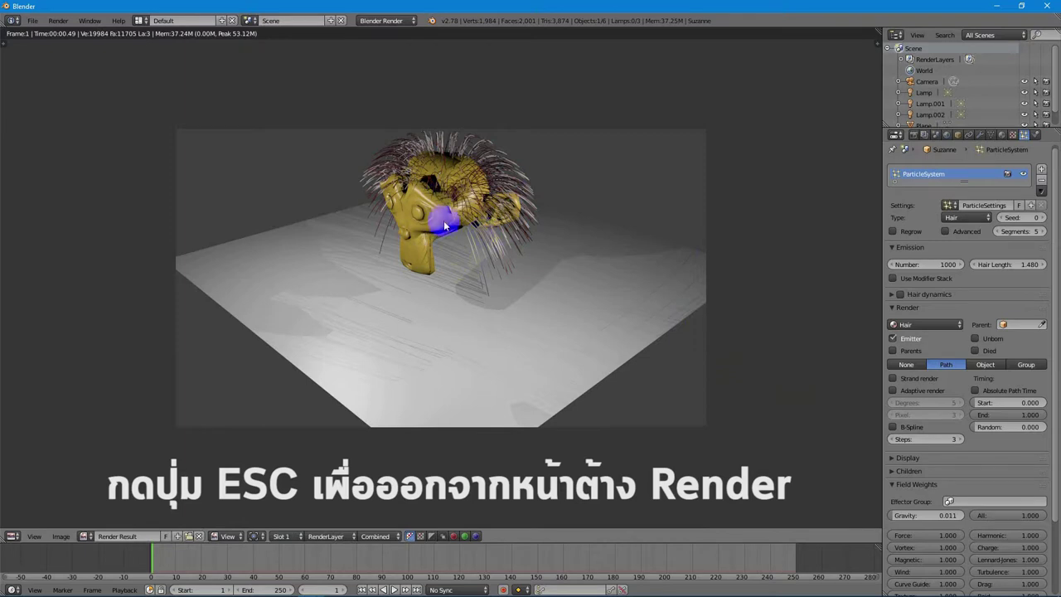
pyautogui.press('Escape')
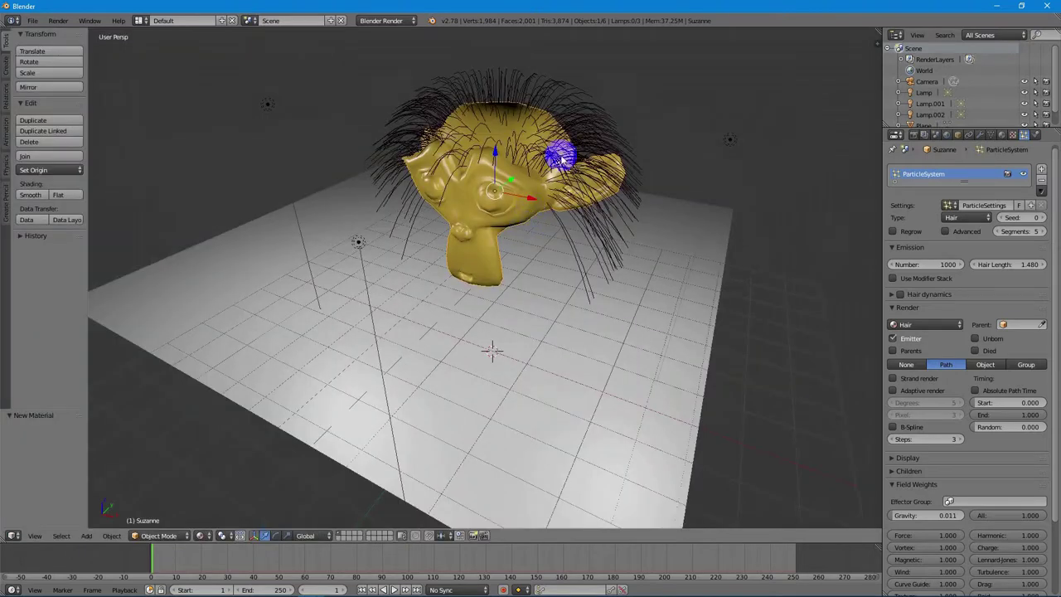
# - Set the Hair material's specular intensity to 0.149 and test-render the scene
pyautogui.click(1000, 135)
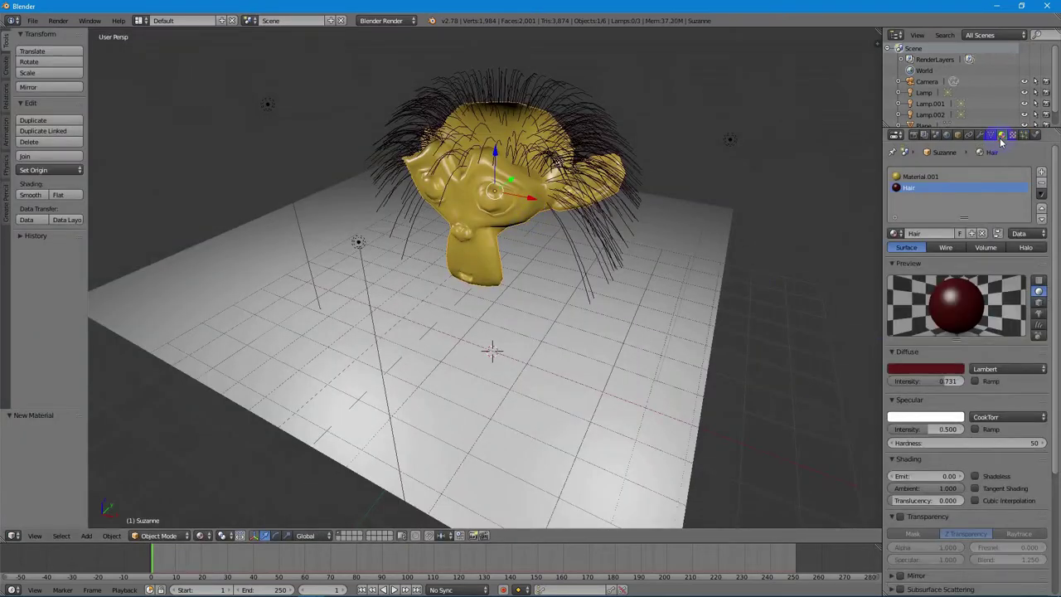
pyautogui.moveTo(930, 430); pyautogui.dragTo(892, 429)
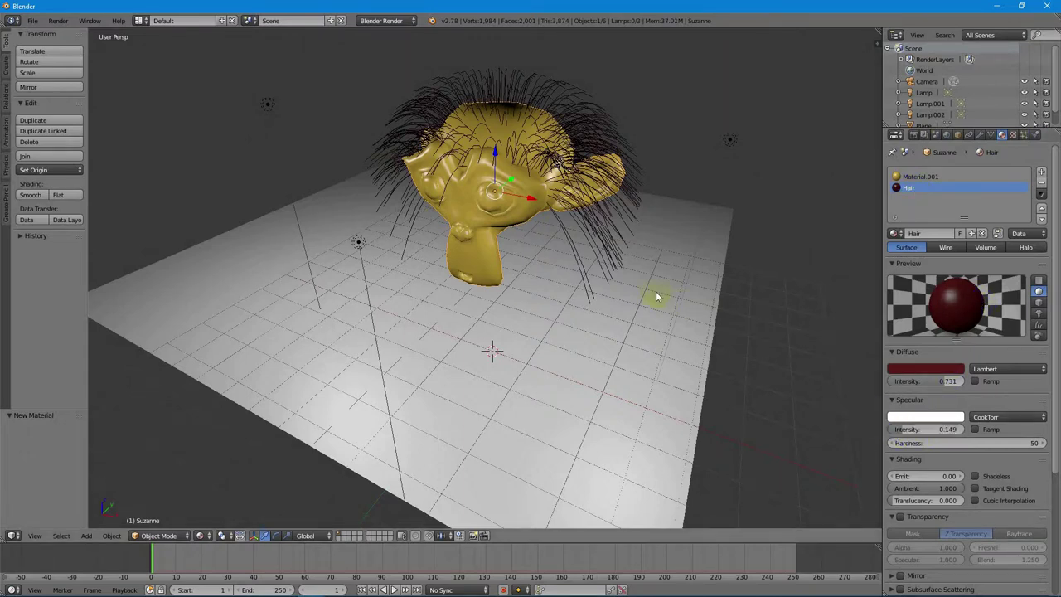
pyautogui.press('F12')
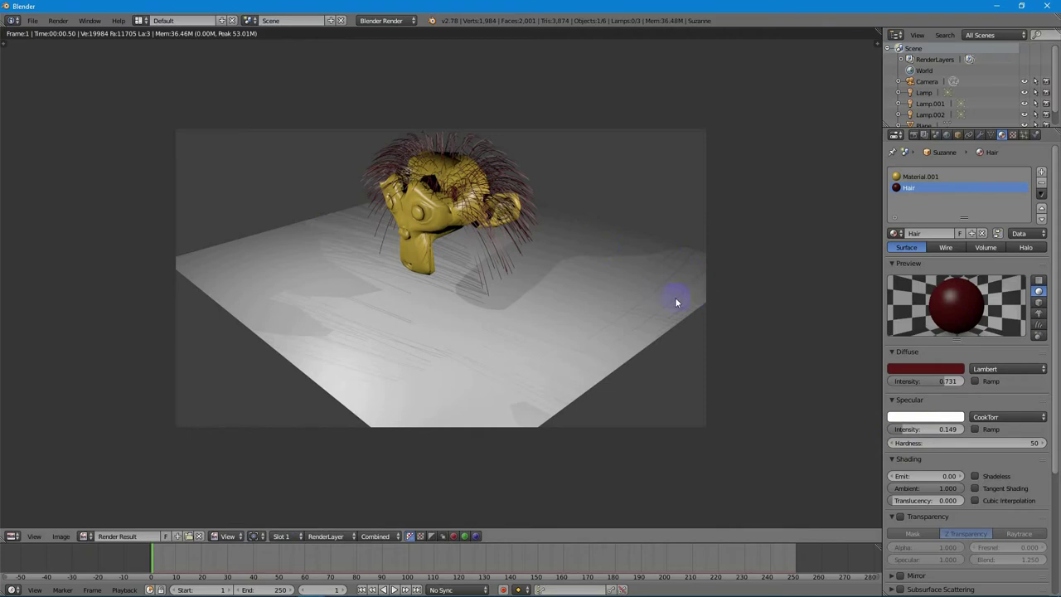
pyautogui.press('Escape')
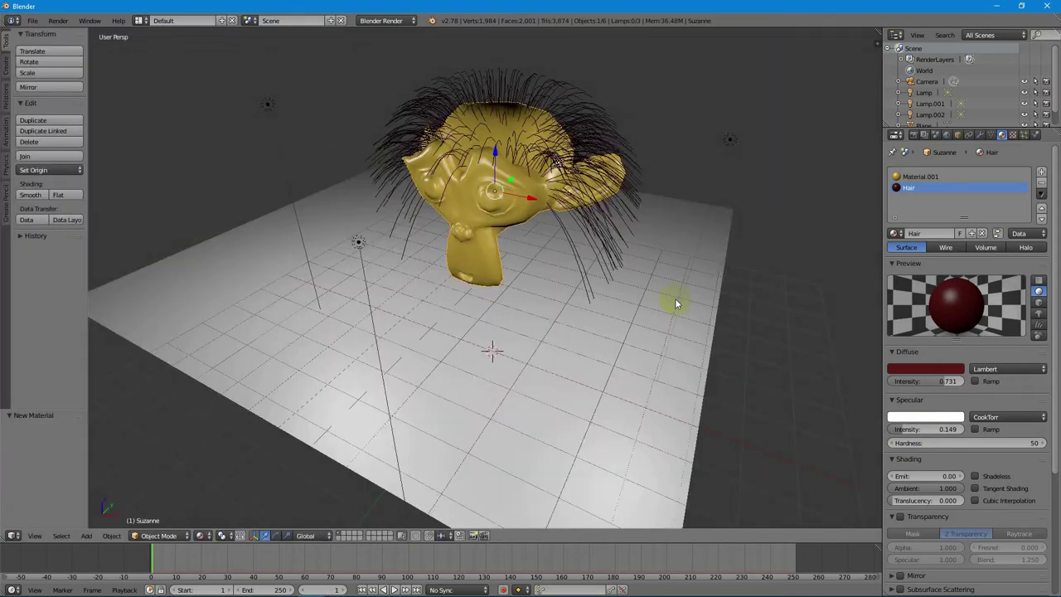
pyautogui.moveTo(676, 304); pyautogui.dragTo(781, 291, button='middle')
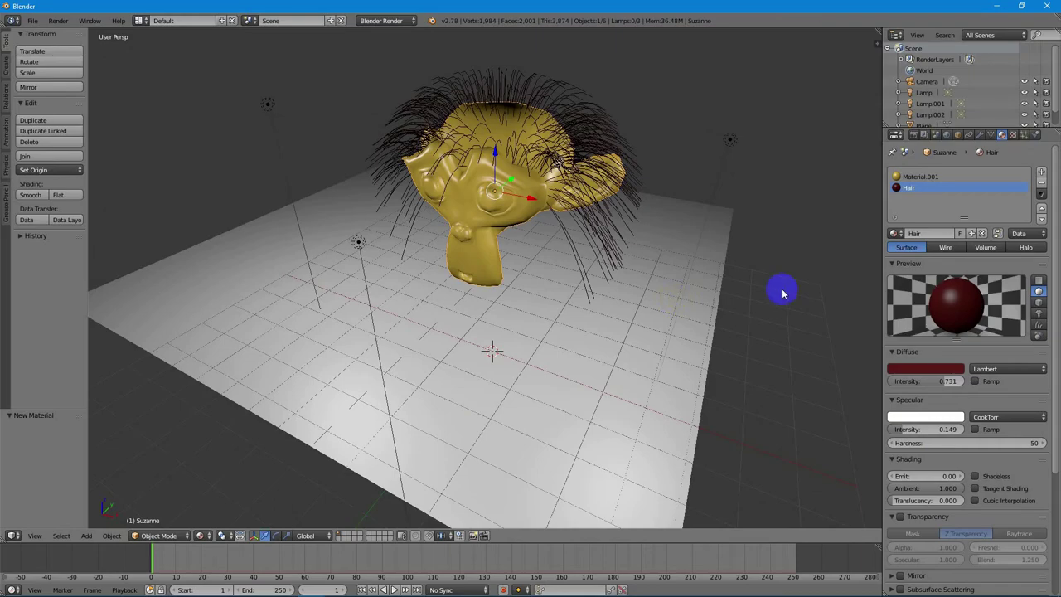